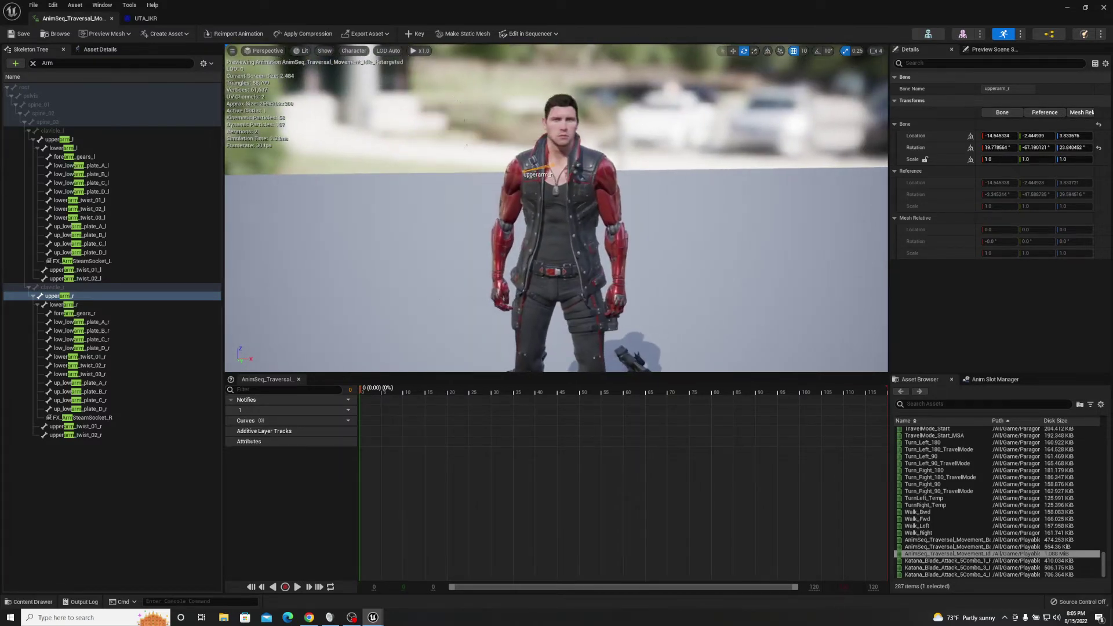
- Play the retargeted idle animation and inspect the adjusted arm pose from several angles, returning to frame 0
left_click(403, 419)
key("space")
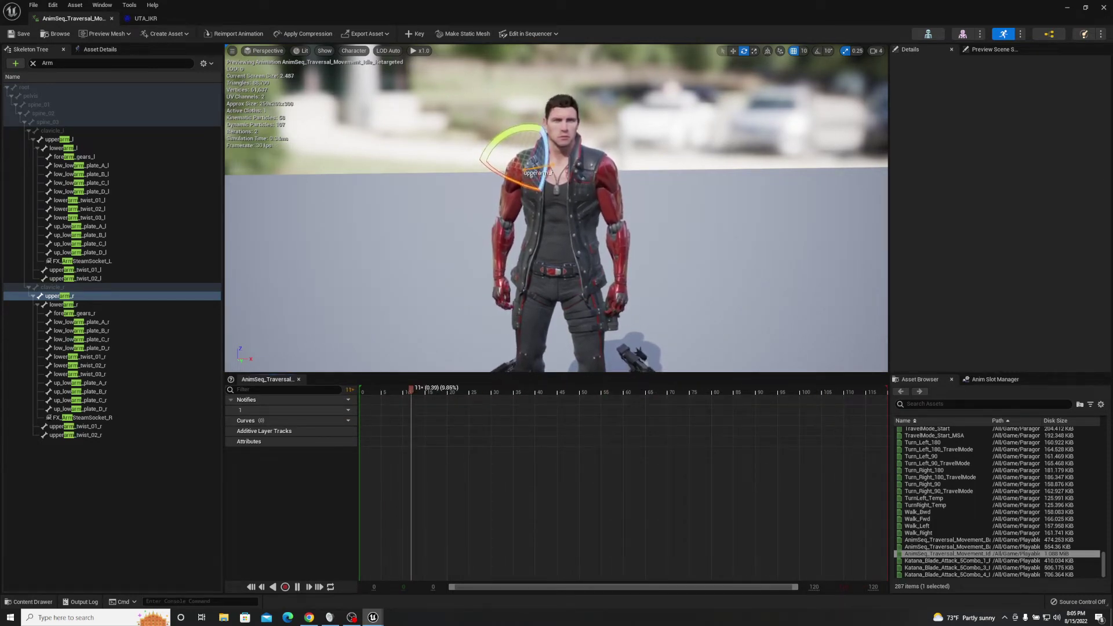
key("space")
left_click_drag(685, 387, 362, 387)
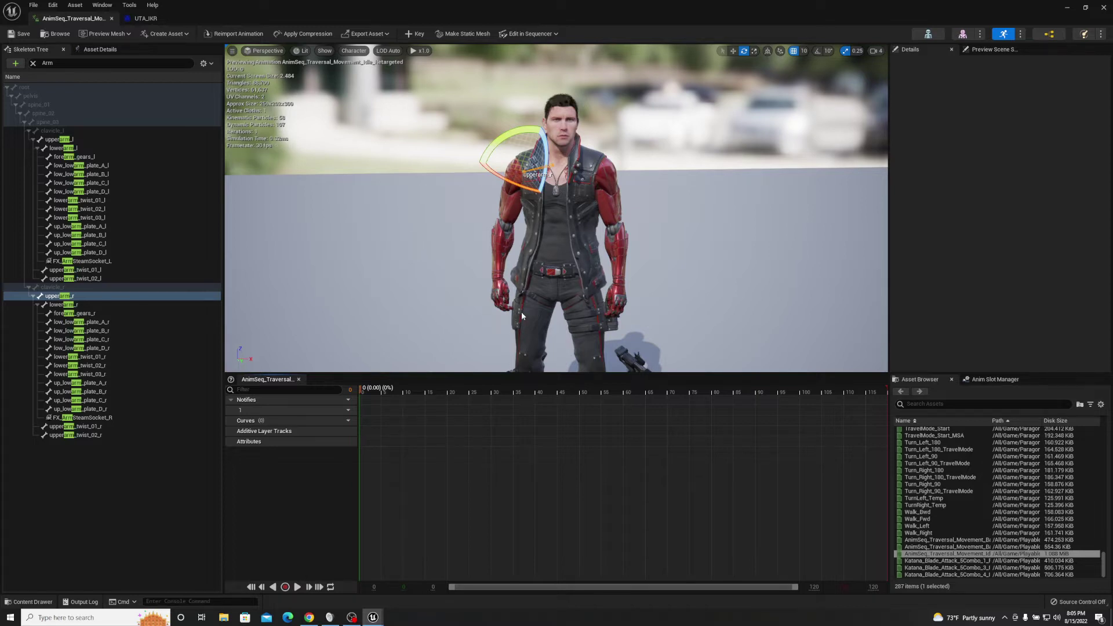
right_click_drag(425, 252, 455, 322)
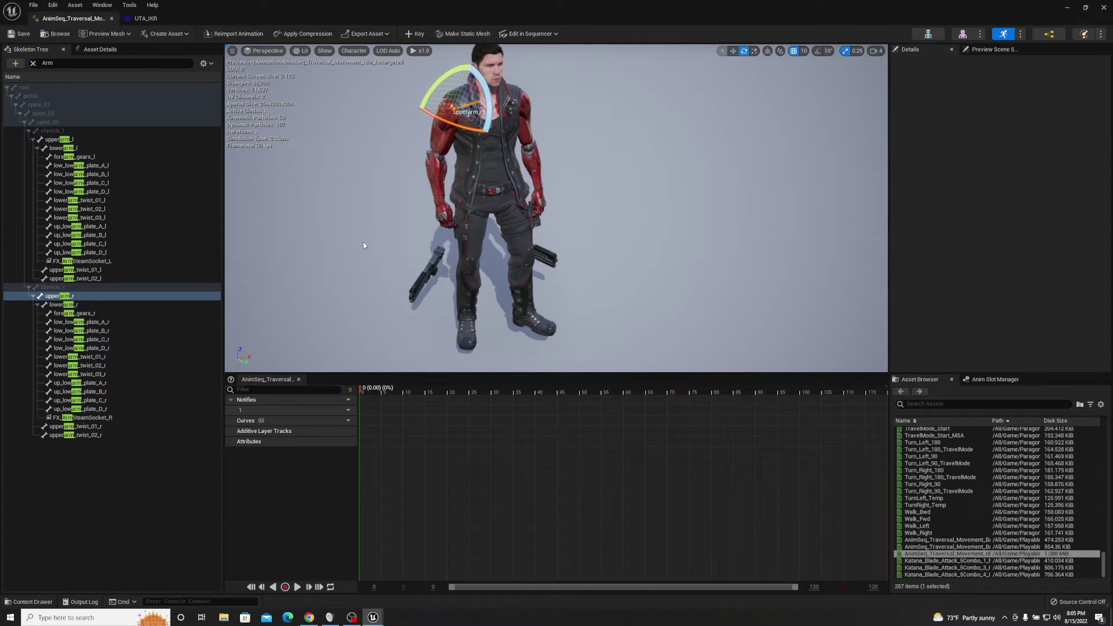
right_click_drag(380, 281, 362, 251)
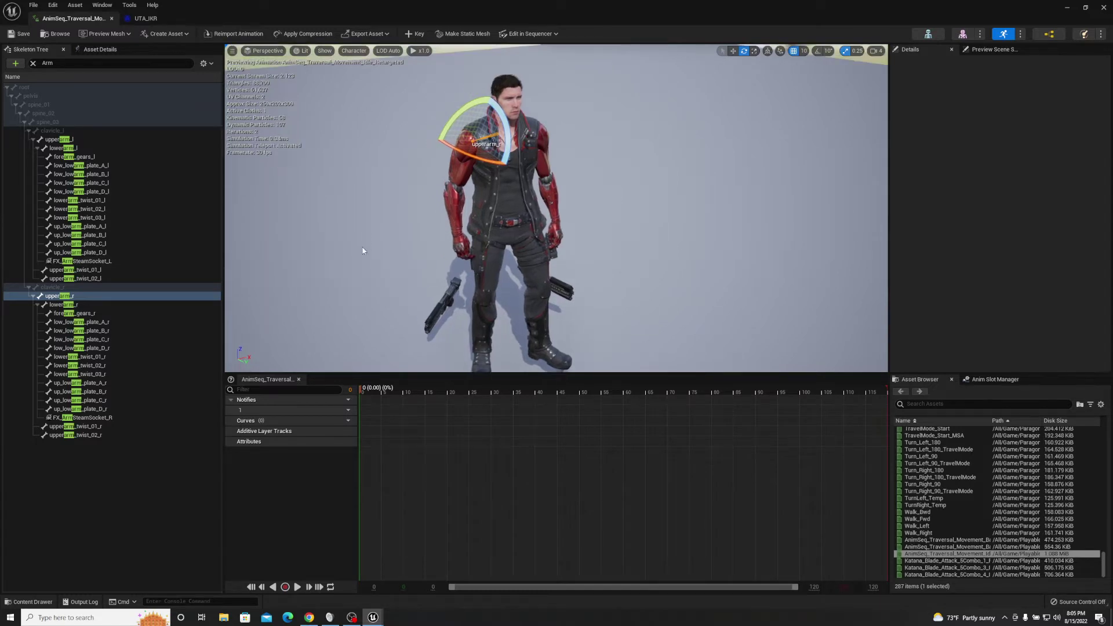
left_click_drag(360, 259, 406, 261)
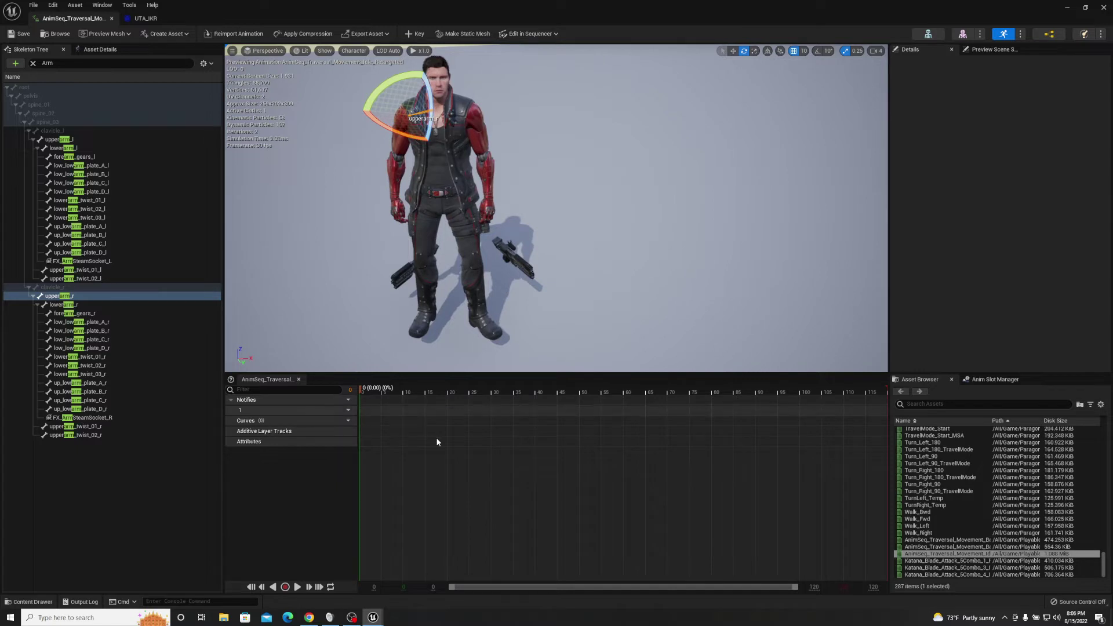
key("r")
key("space")
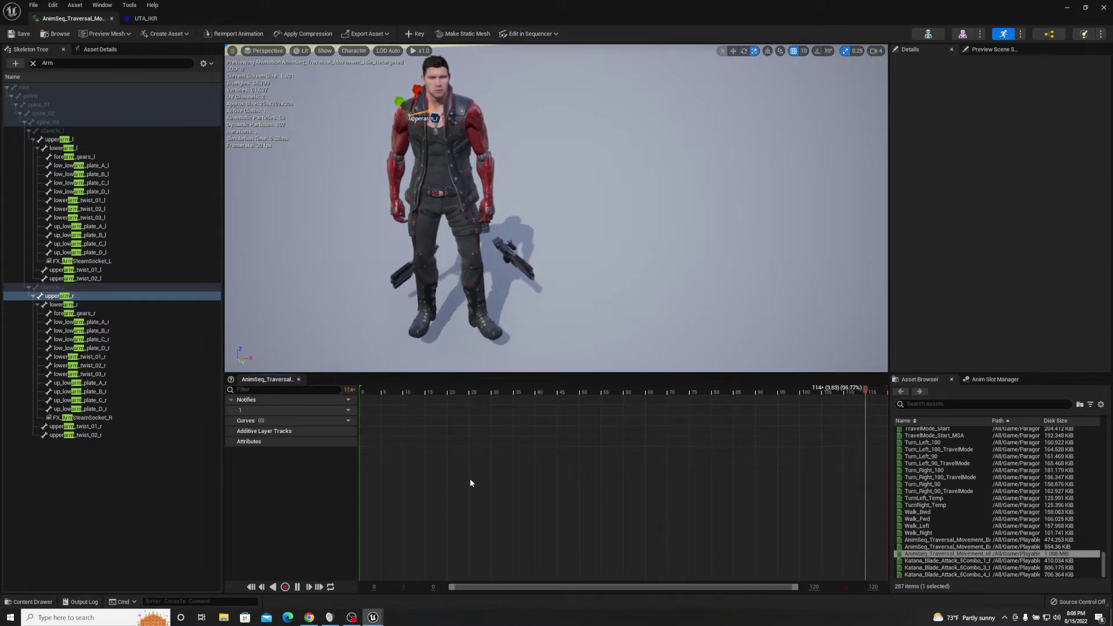
key("space")
left_click(366, 393)
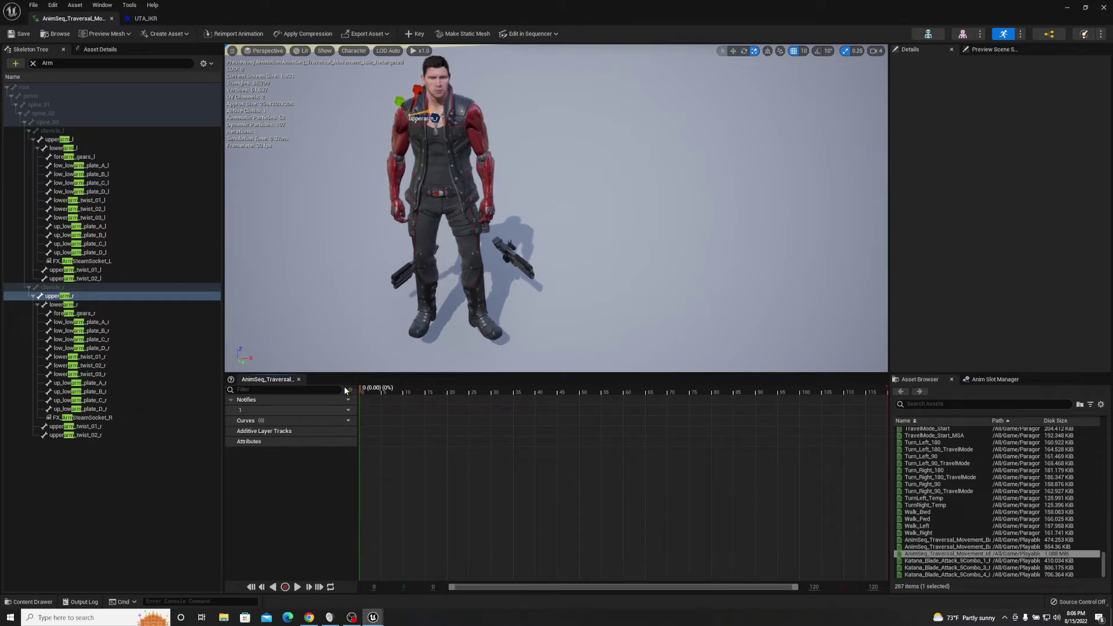
- Key the left and right clavicle, upper arm and lower arm bones at frame 0 and save the animation
left_click(61, 287)
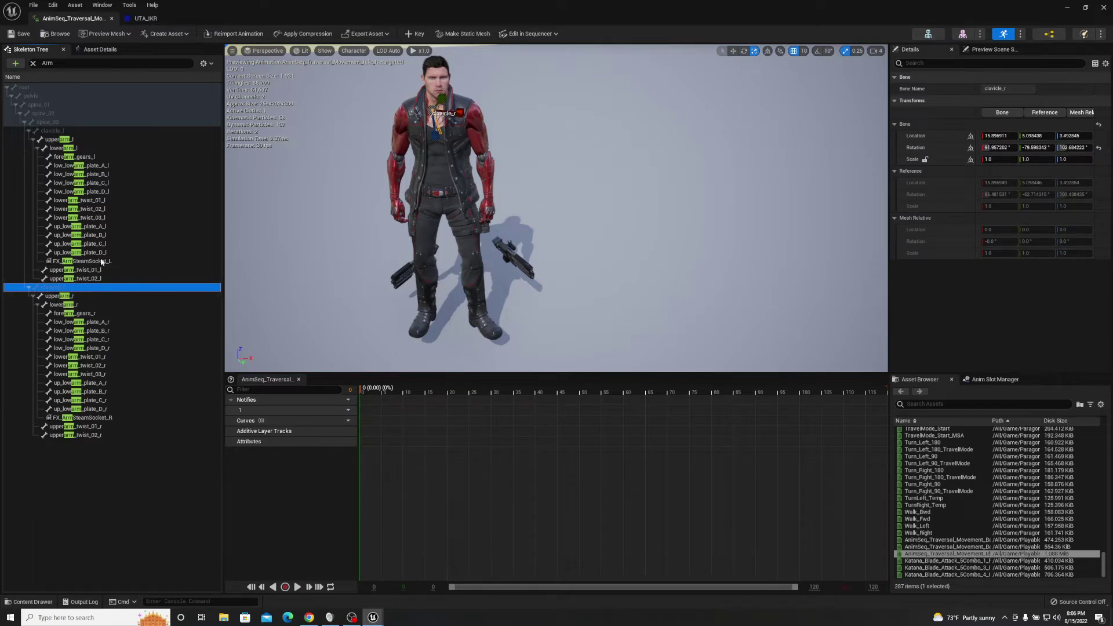
left_click(416, 34)
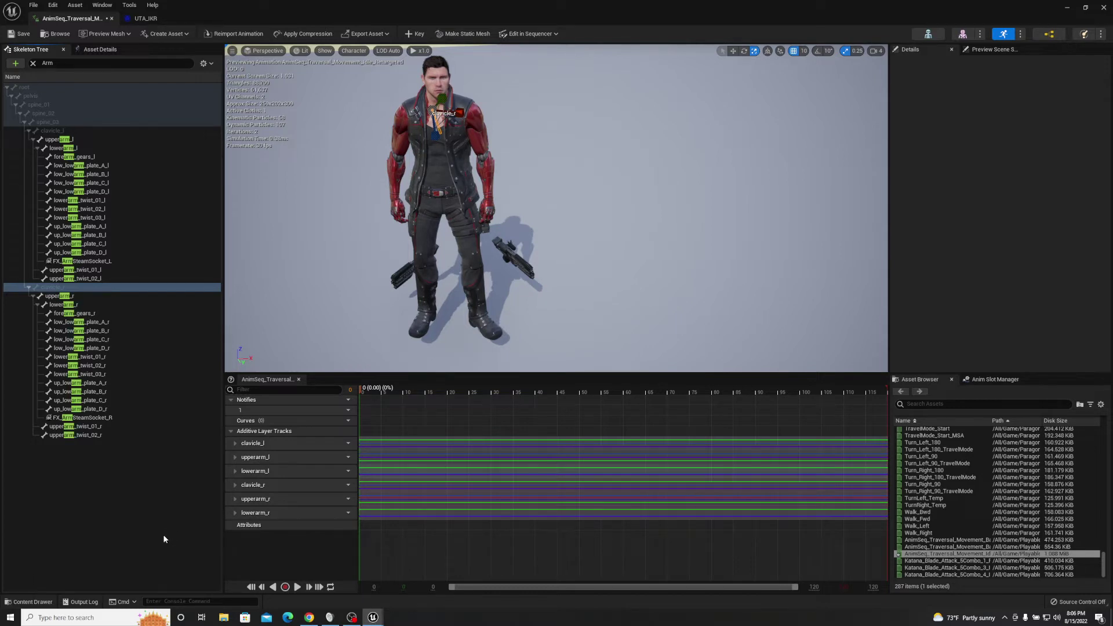
left_click_drag(362, 392, 311, 394)
left_click(356, 213)
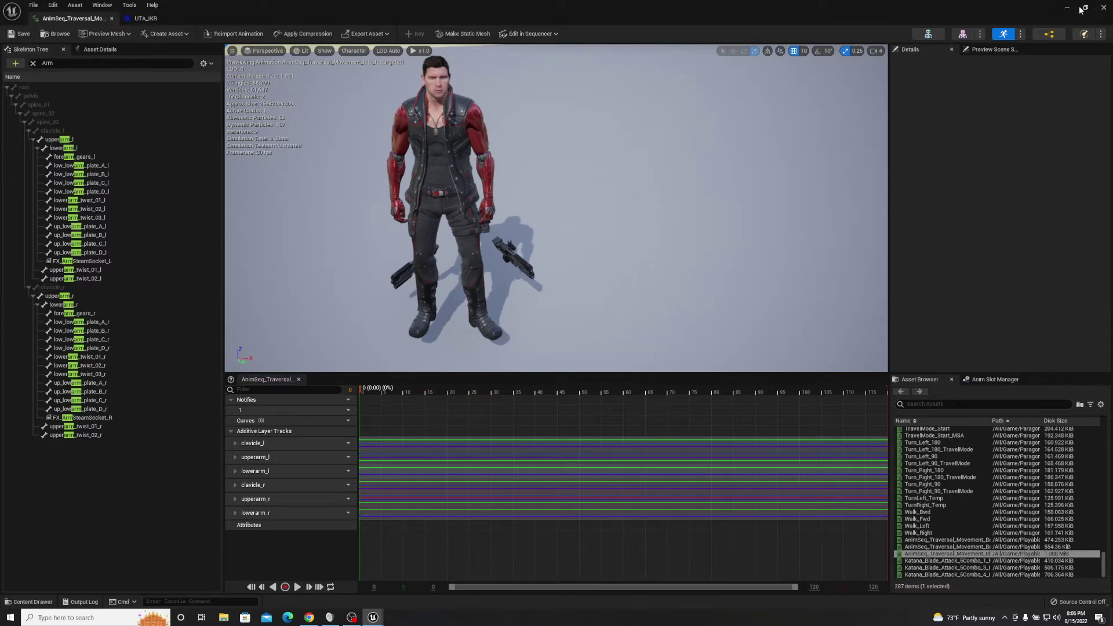
- Close the animation editor, reopen AnimSeq_Traversal_Movement_Idle_Retargeted to check its playback on the preview character, and return to the Playable_Character folder
left_click(1104, 9)
left_click(410, 582)
double_click(391, 481)
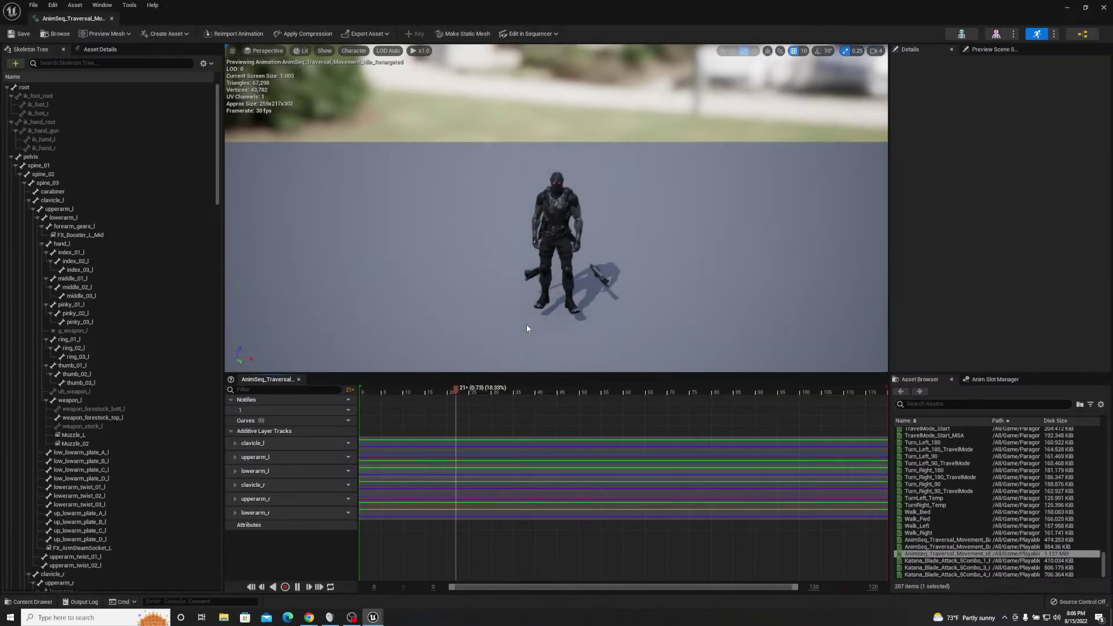
right_click_drag(526, 325, 548, 127)
key("w")
key("a")
key("d")
key("a")
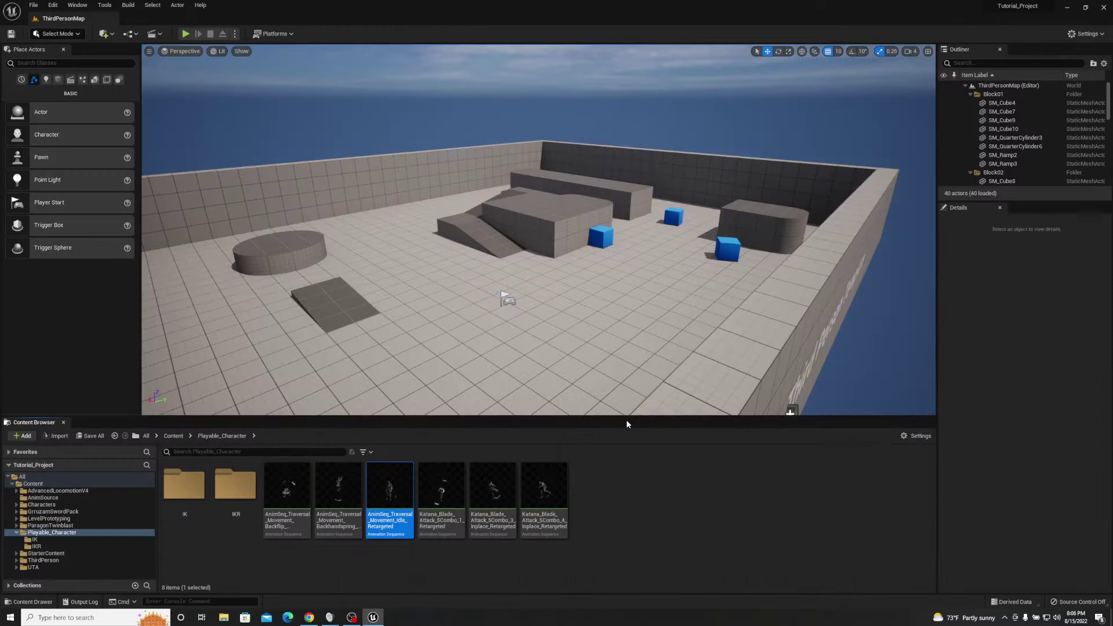
left_click(672, 527)
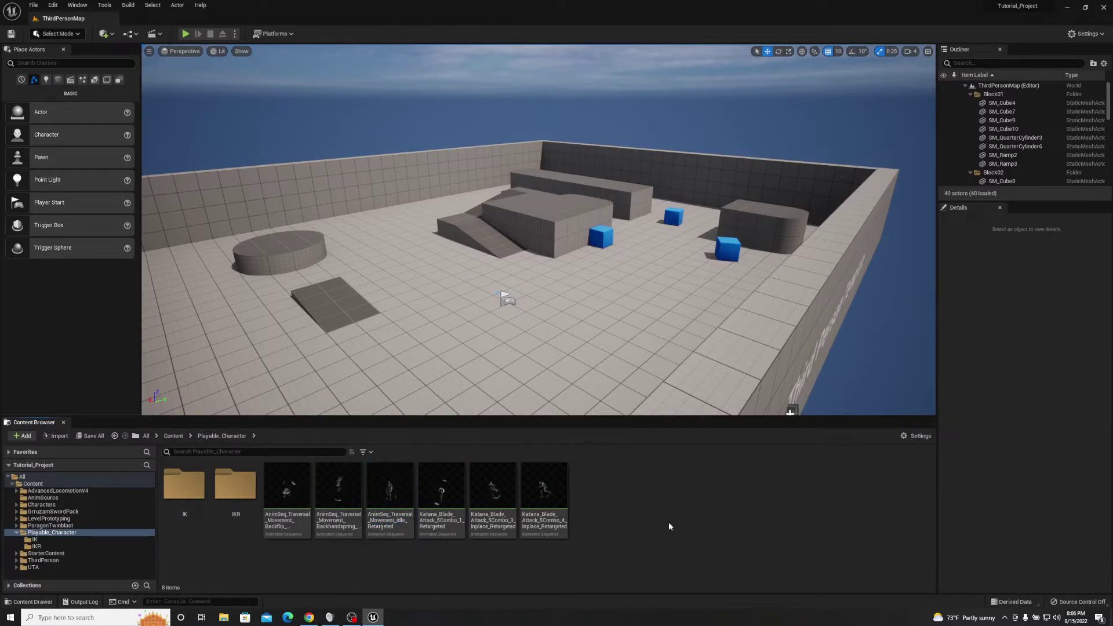
- Duplicate AnimSeq_Traversal_Movement_Idle_Retargeted, name the copy Idle_Copy, and open it for editing
mouse_move(389, 494)
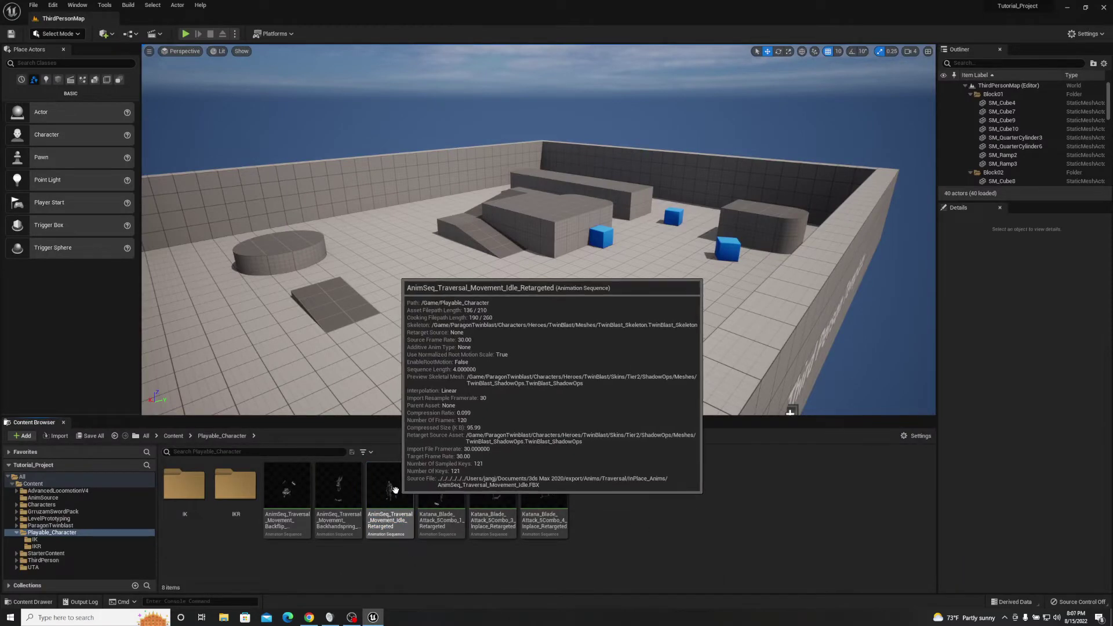
left_click_drag(395, 491, 504, 298)
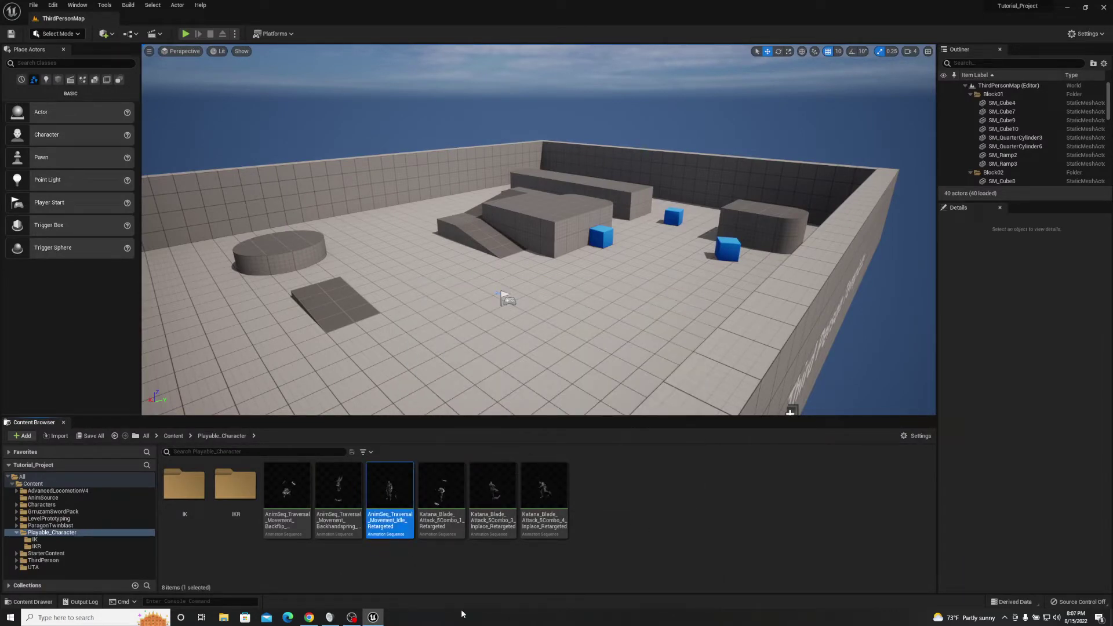
key("ctrl+d")
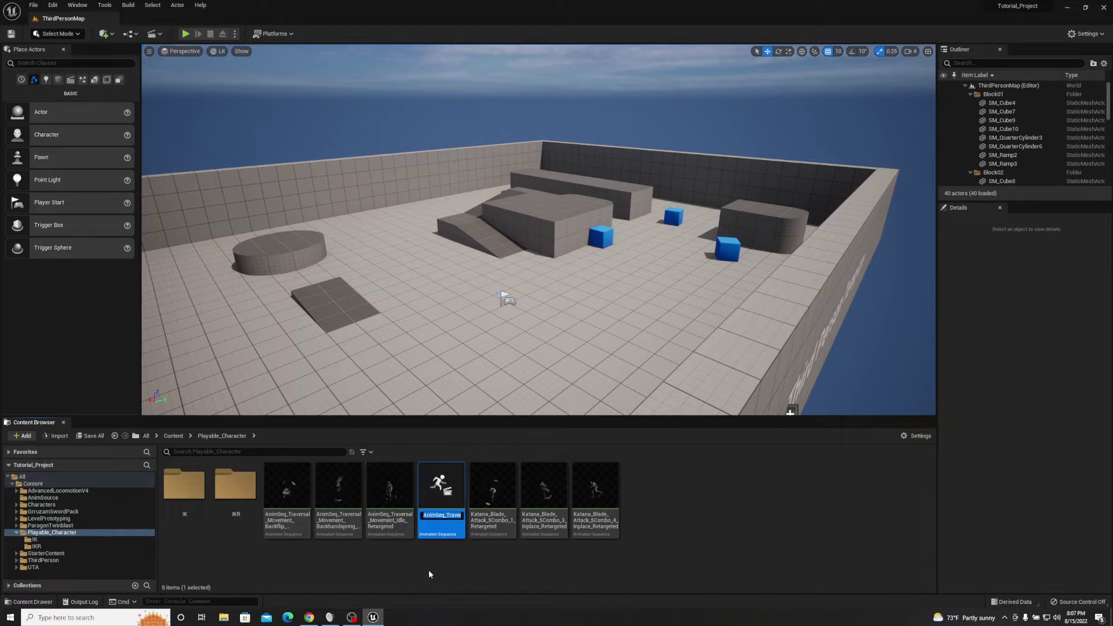
type("Idle_Copy")
key("Return")
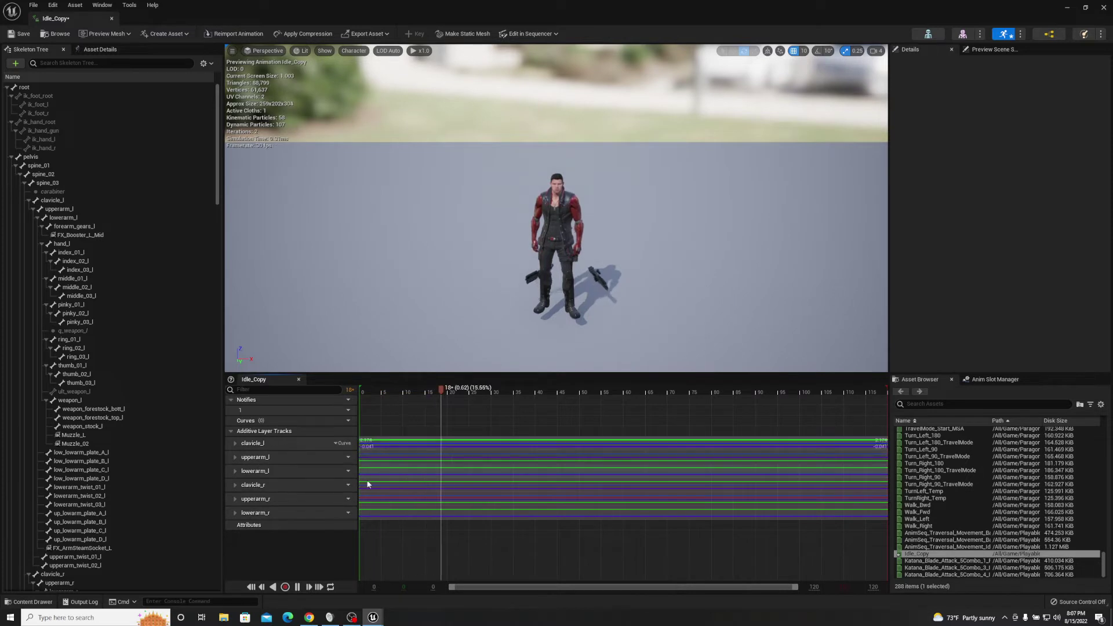
- Return Idle_Copy to frame 0 and filter the skeleton tree by "Arm"
left_click(516, 392)
left_click_drag(516, 389, 333, 382)
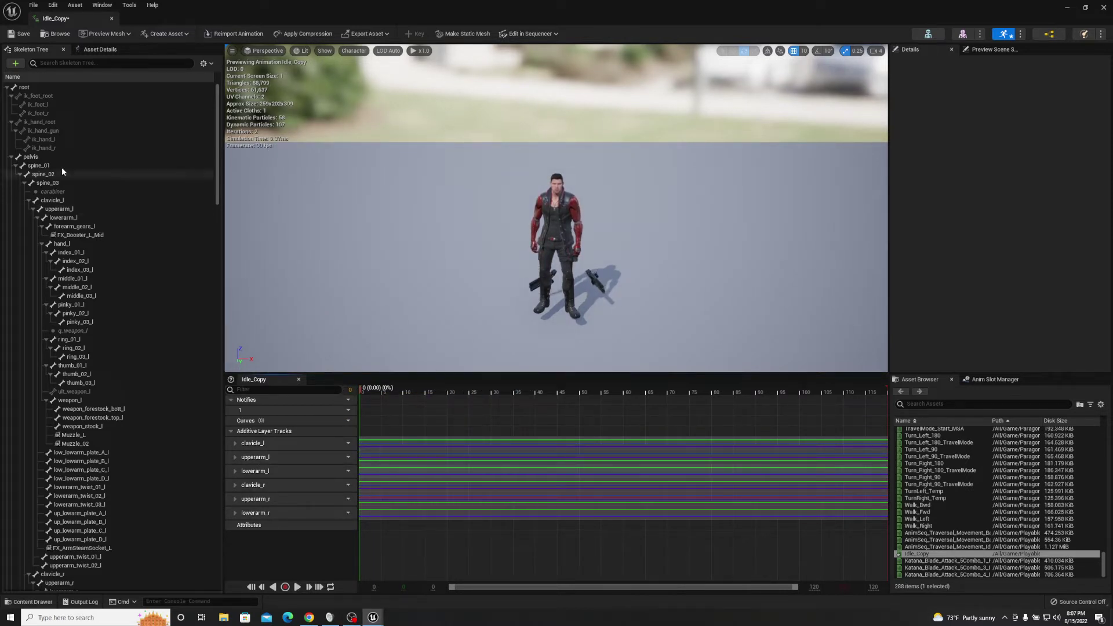
left_click(52, 63)
type("Arm")
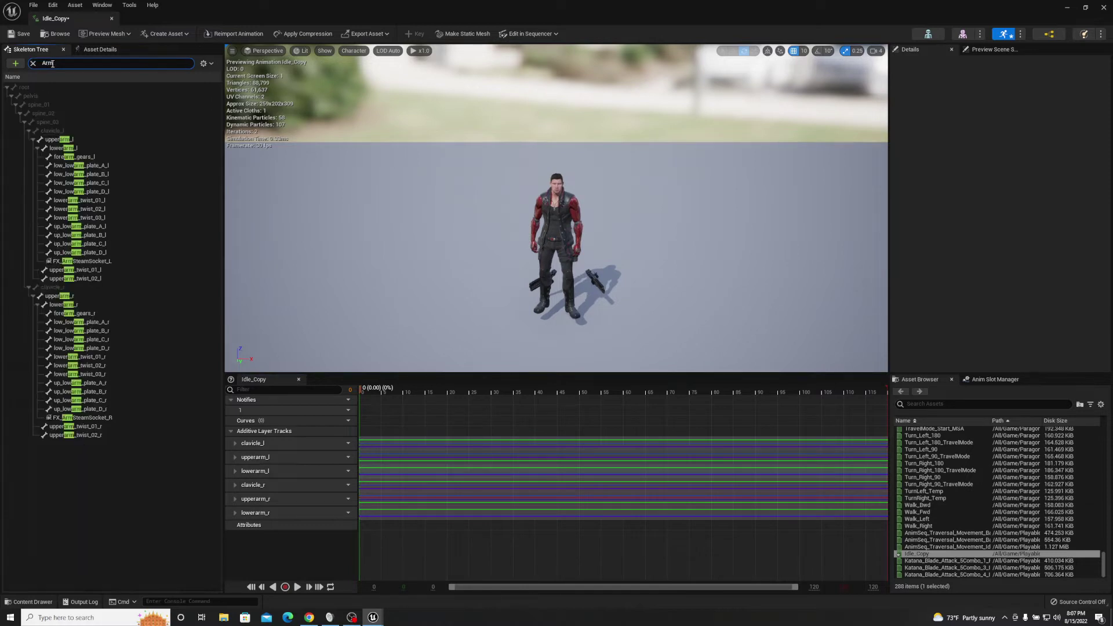
- Rotate the upperarm_l bone so the left arm swings forward in front of the torso
left_click(64, 148)
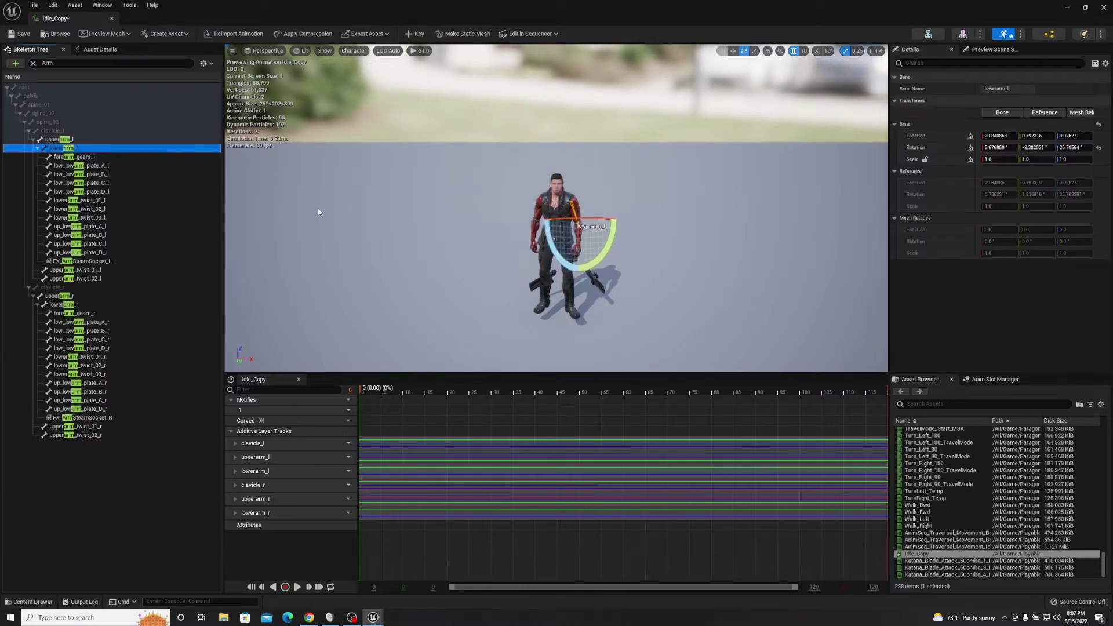
key("w")
right_click_drag(556, 208, 522, 212)
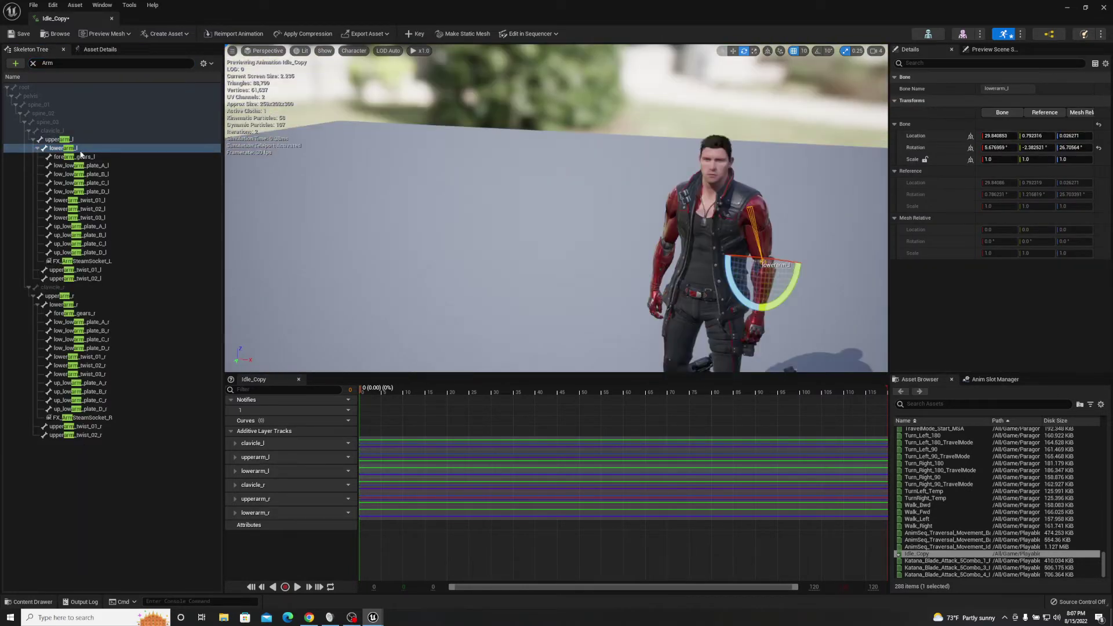
left_click(65, 140)
key("w")
right_click_drag(653, 136, 783, 137)
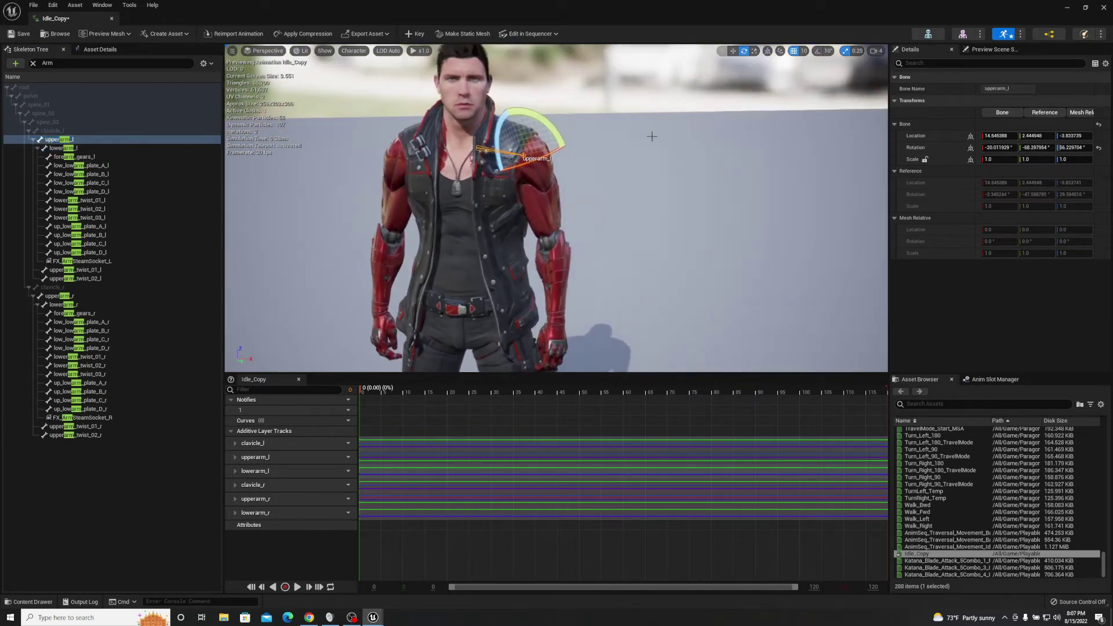
left_click_drag(499, 124, 380, 155)
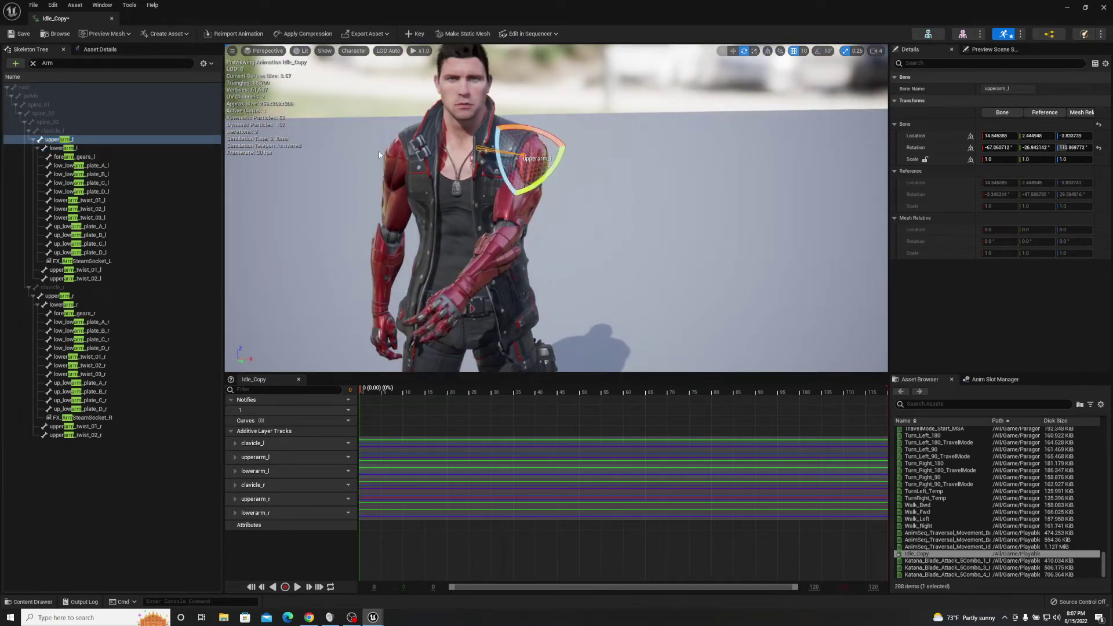
left_click_drag(547, 180, 587, 148)
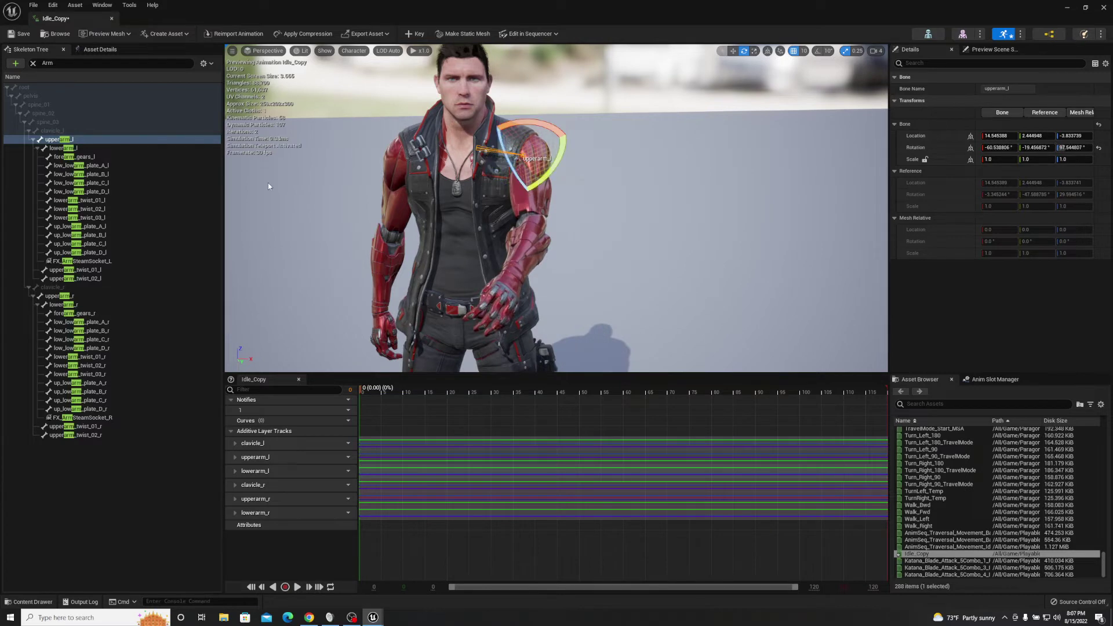
- Bend lowerarm_l to about 117° in Z to bring the hand up to the face, and rotate upperarm_l to lift the elbow outward
left_click(88, 149)
left_click_drag(506, 225, 522, 254)
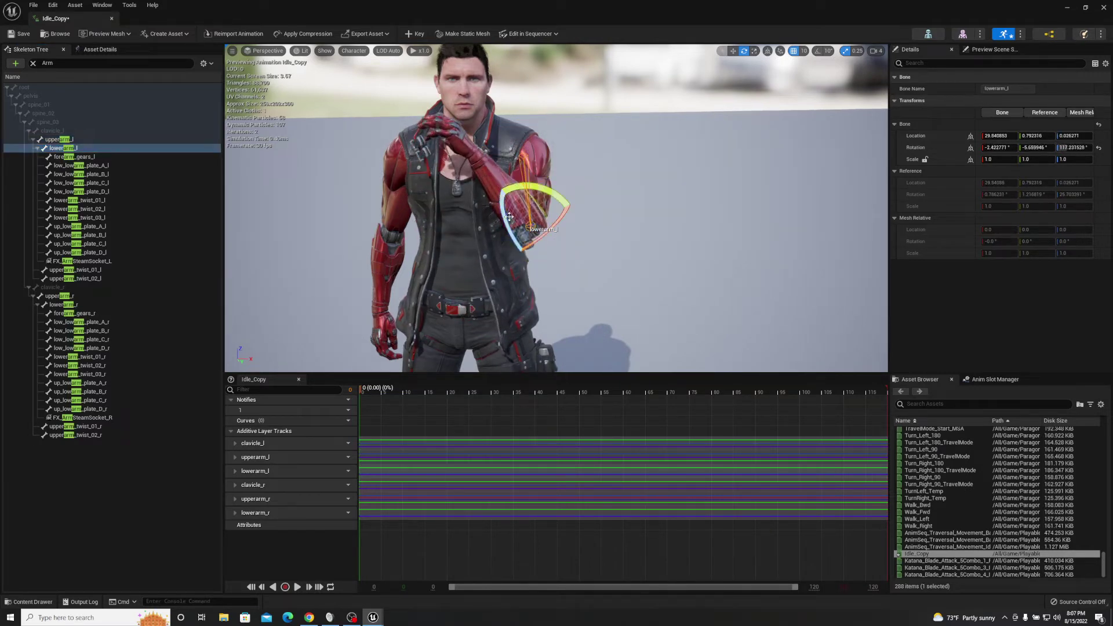
left_click(87, 139)
left_click_drag(550, 172, 555, 185)
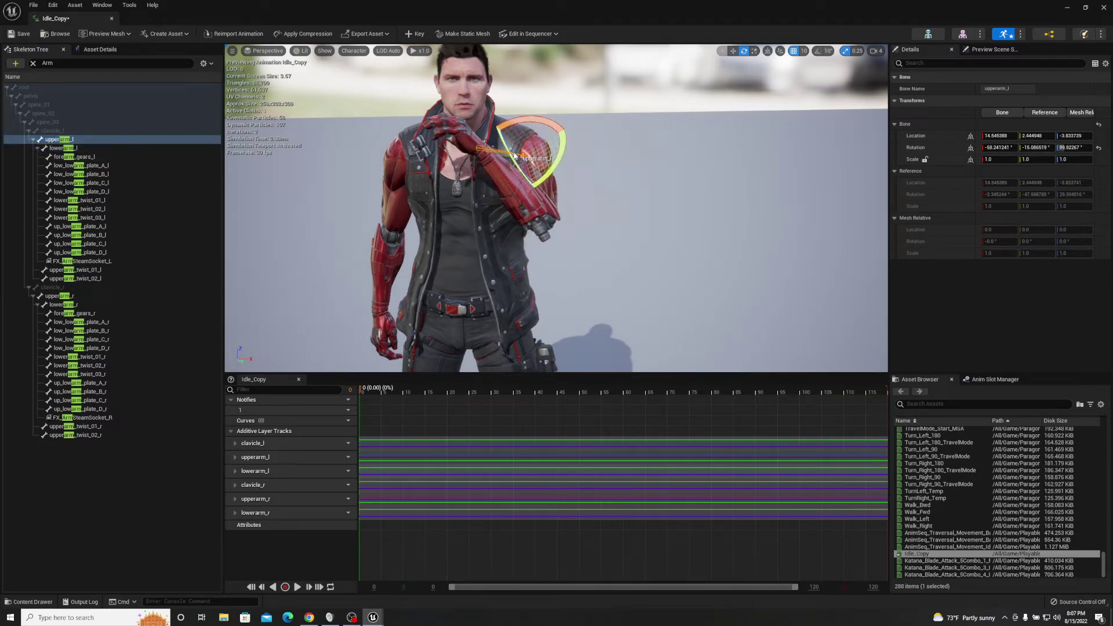
left_click_drag(514, 156, 574, 168)
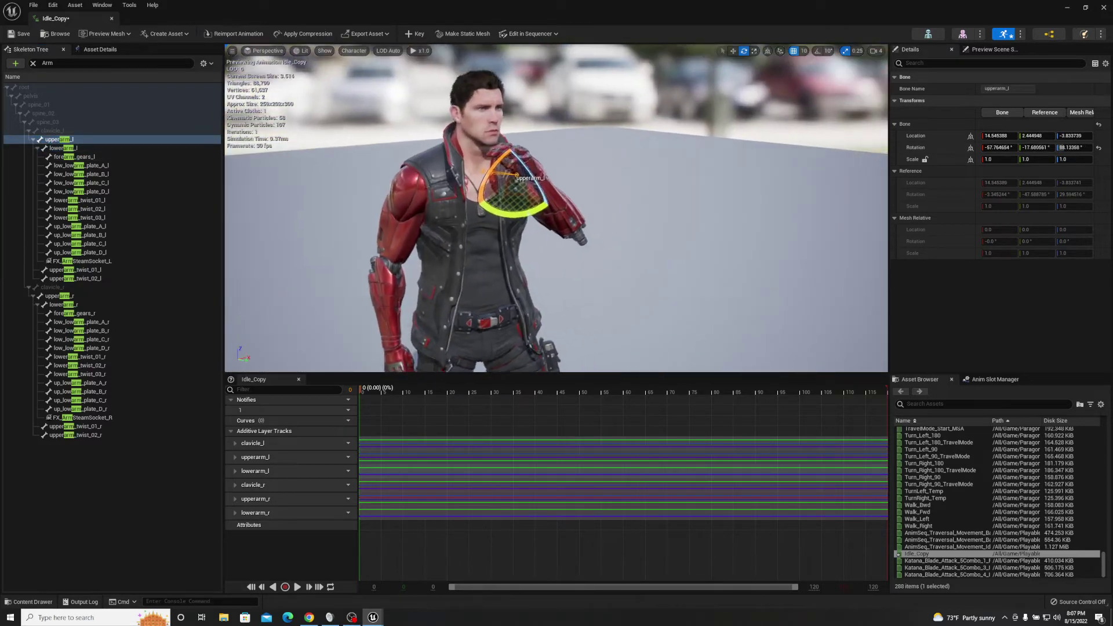
middle_click_drag(574, 168, 579, 165)
- Refine the lowerarm_l and upperarm_l rotations from the side so the left hand rests just in front of the chin
left_click(64, 148)
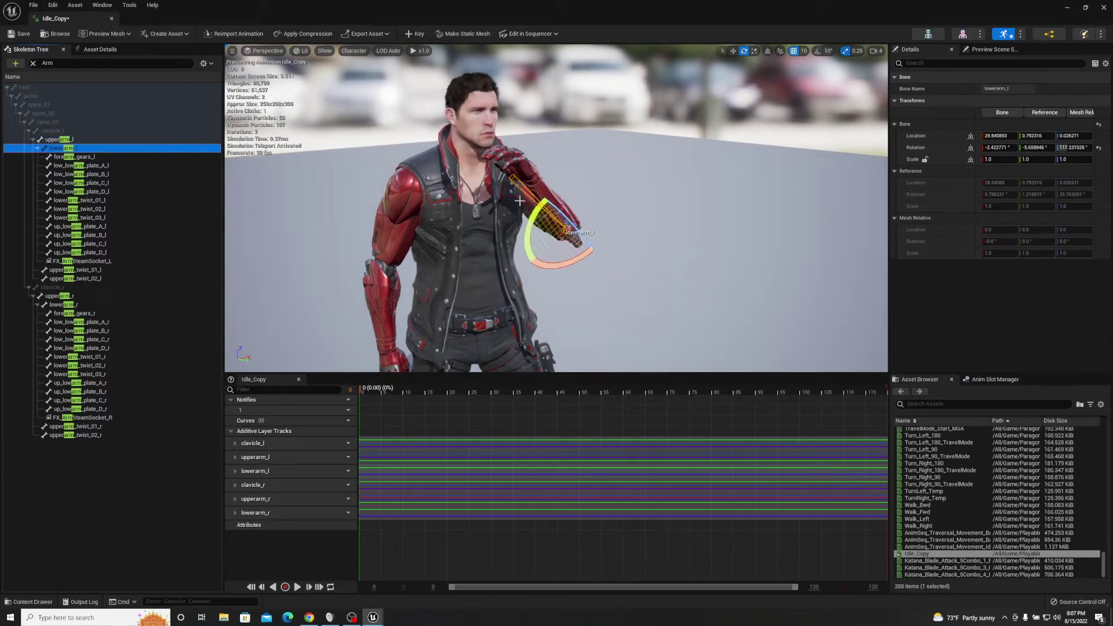
left_click_drag(569, 217, 371, 206)
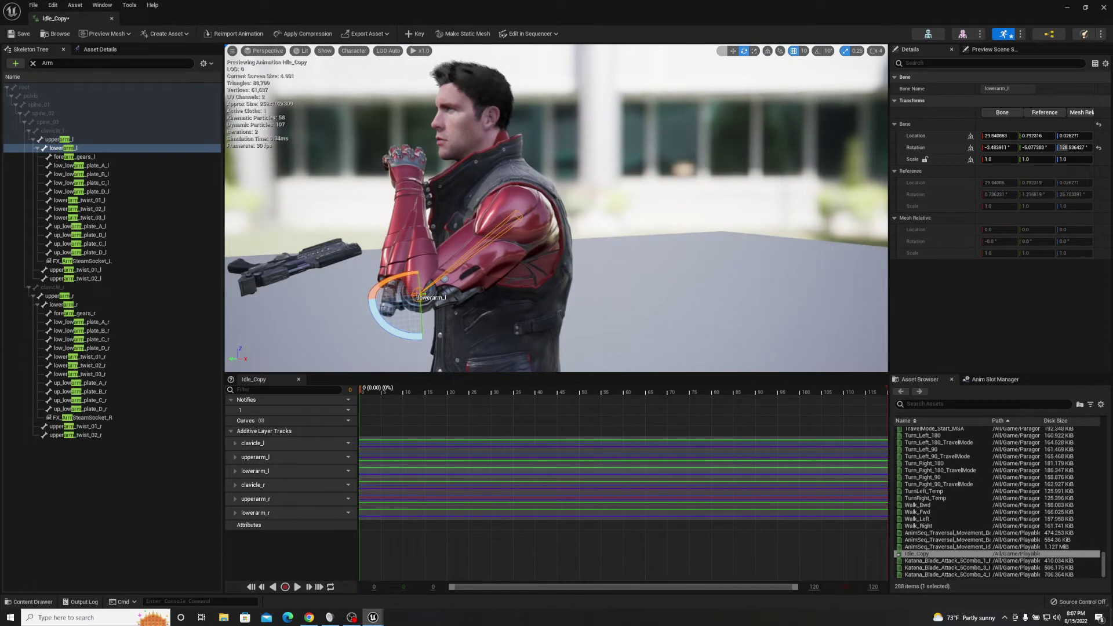
left_click(65, 140)
left_click_drag(528, 257, 524, 243)
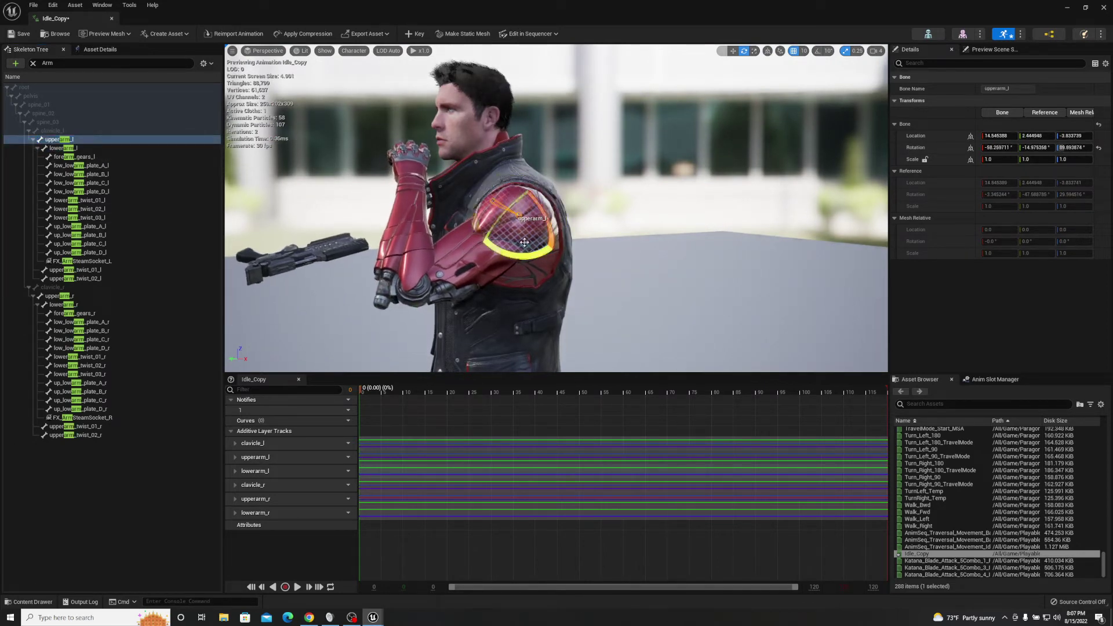
left_click(64, 148)
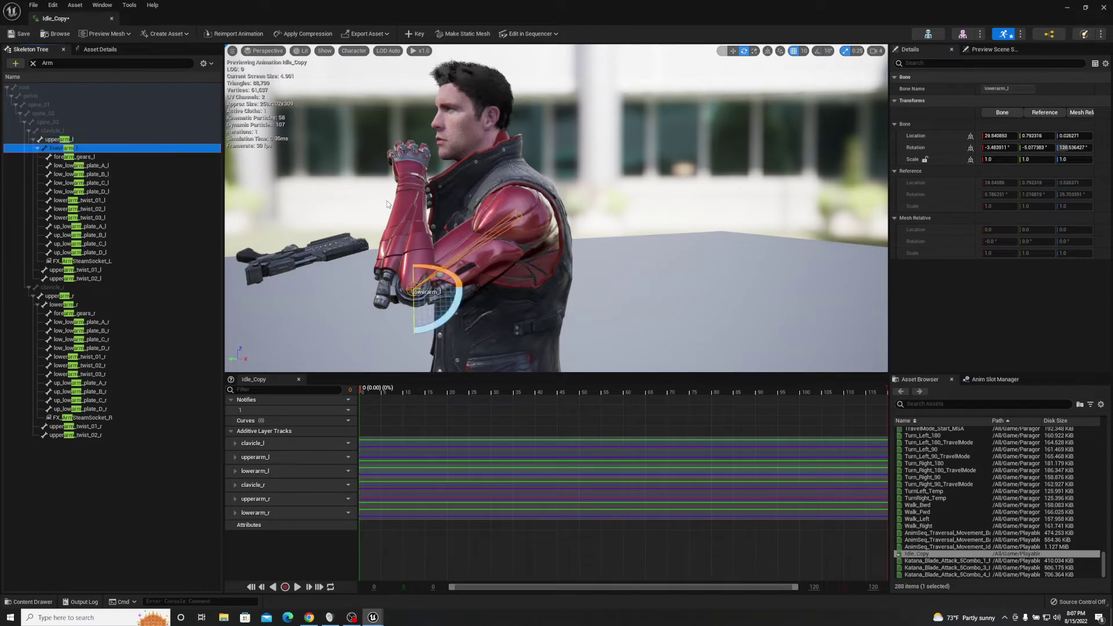
left_click_drag(453, 311, 614, 316)
- Play and scrub through Idle_Copy from the front to review the hand-to-chin pose across the animation
middle_click_drag(440, 232, 684, 255)
key("a")
key("s")
key("d")
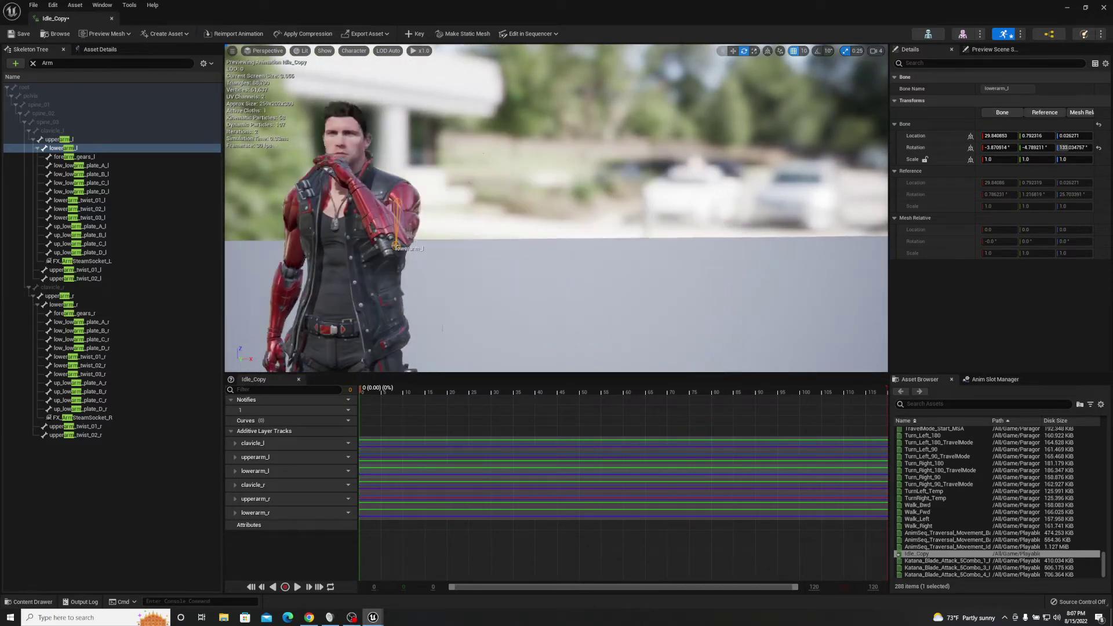
key("a")
key("r")
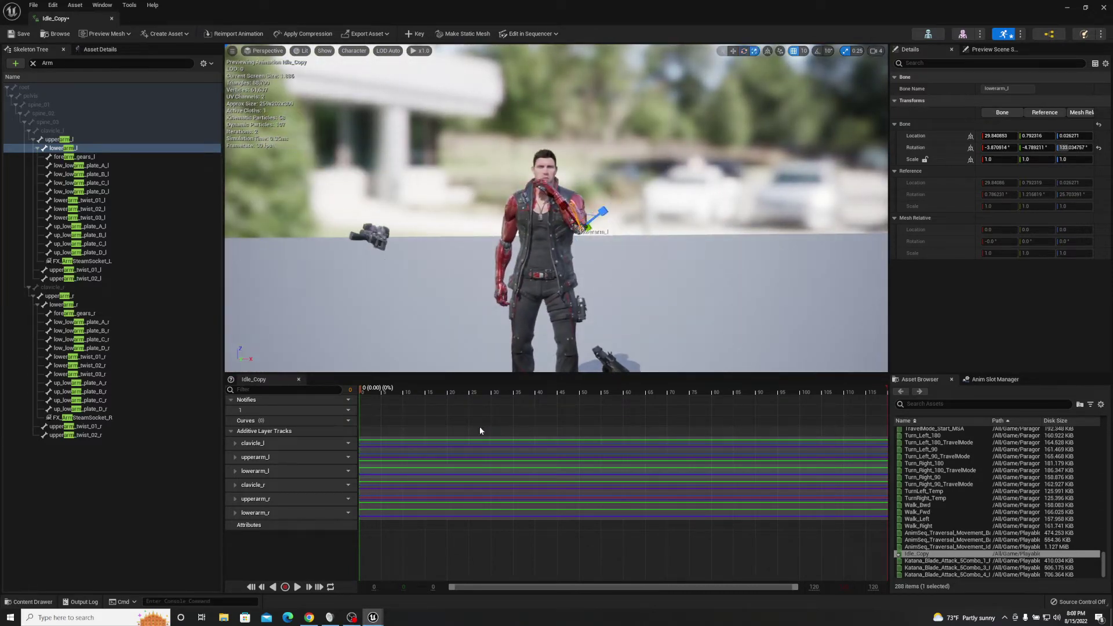
key("space")
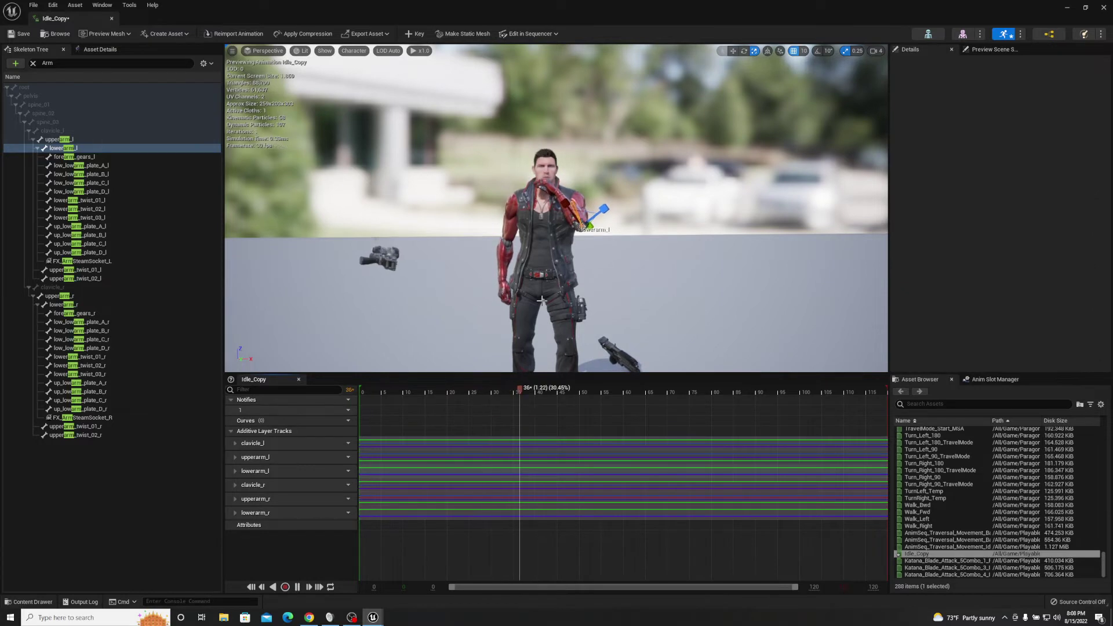
left_click(712, 267)
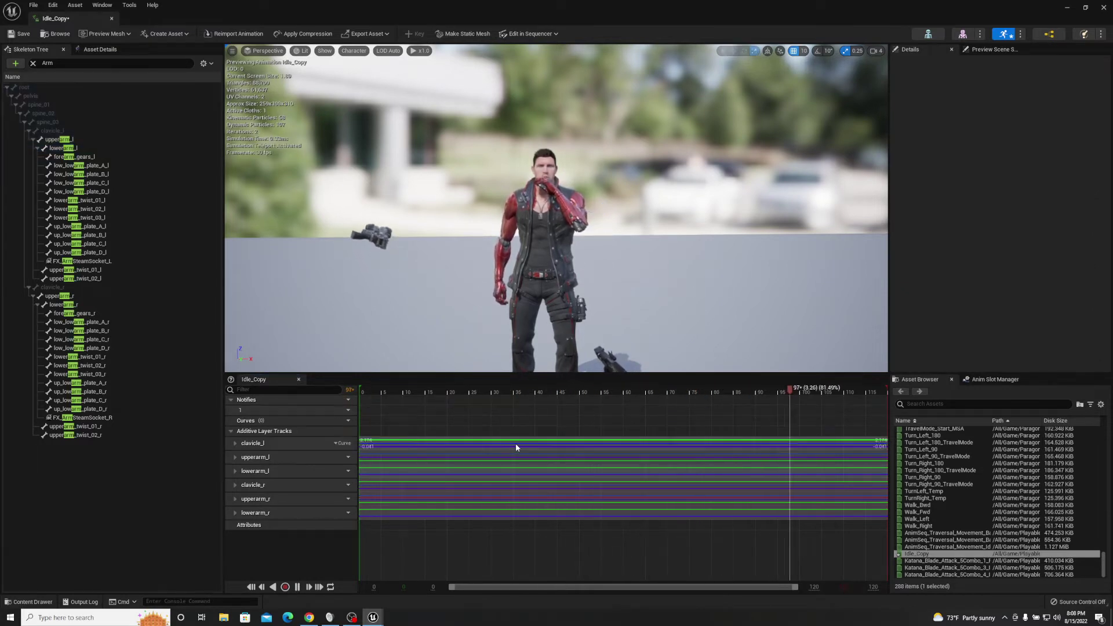
left_click_drag(363, 388, 494, 392)
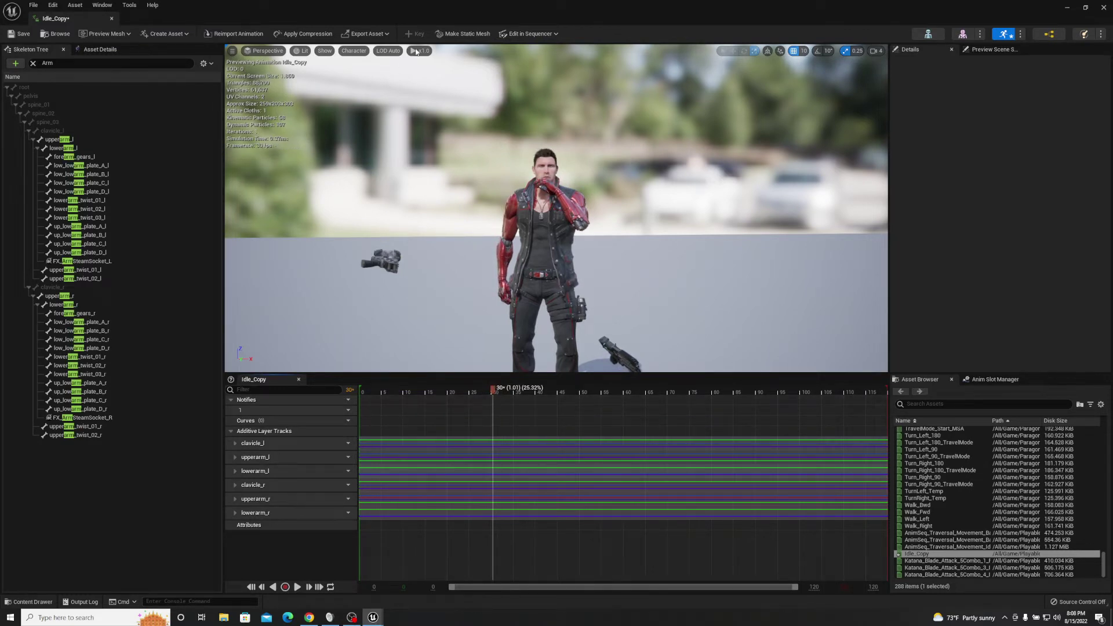
- Key the raised left-arm pose at frame 30 with forearm_gears_l selected, and play and scrub Idle_Copy to check the arm raise
left_click(26, 156)
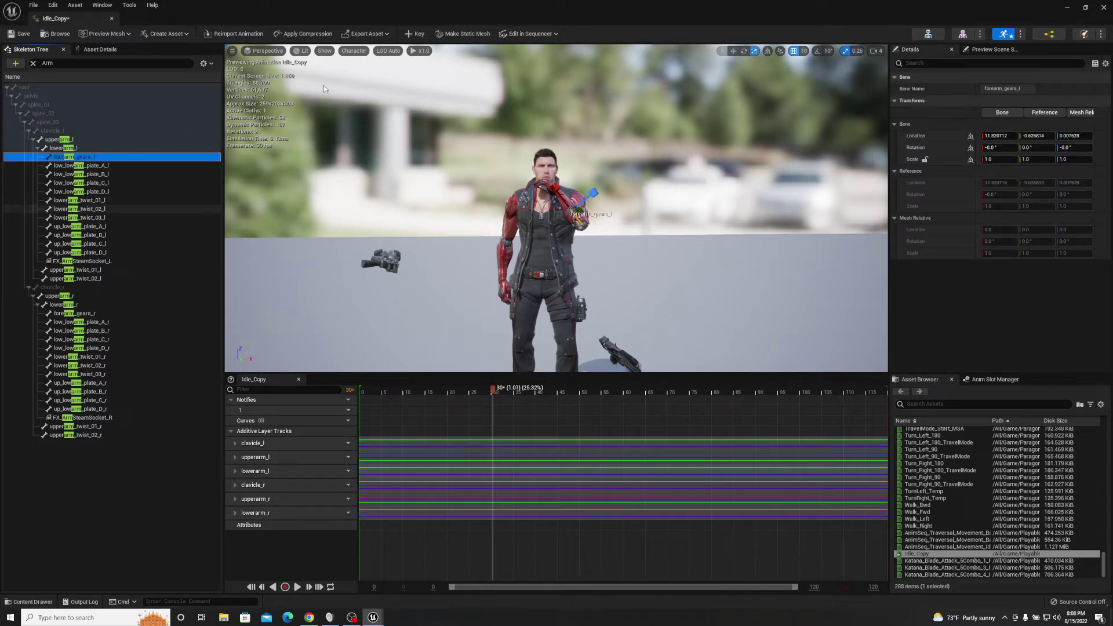
key("s")
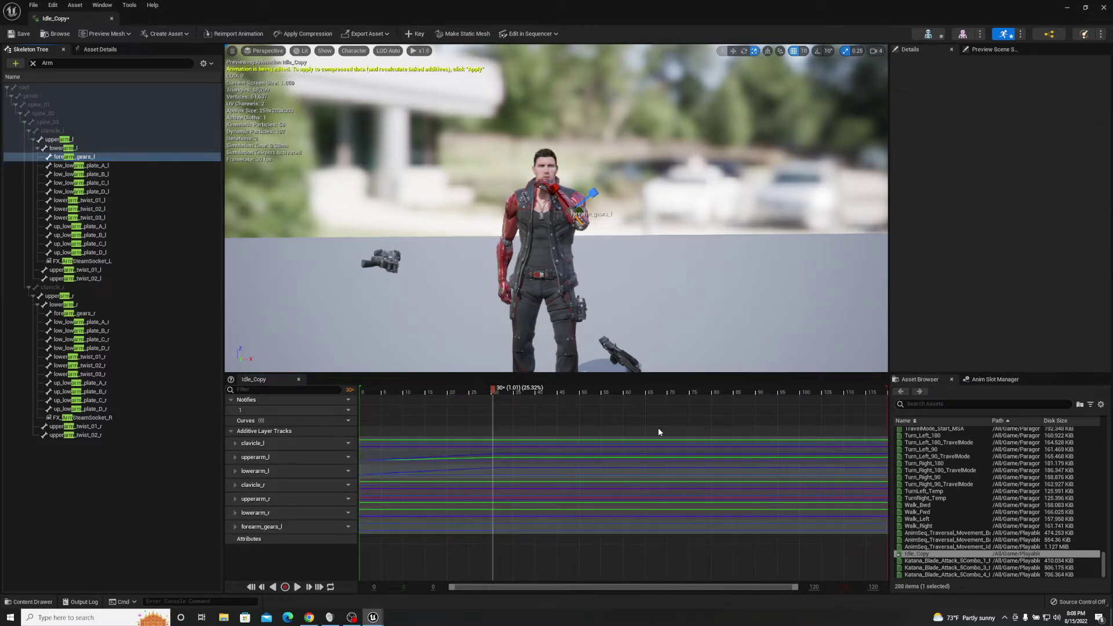
left_click_drag(492, 392, 340, 392)
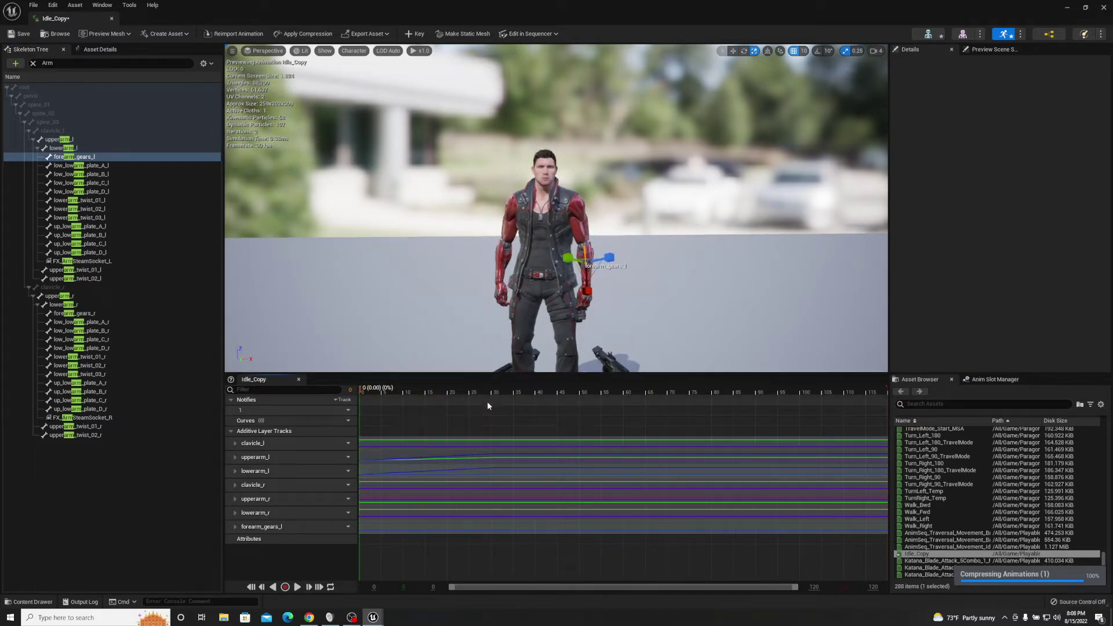
key("space")
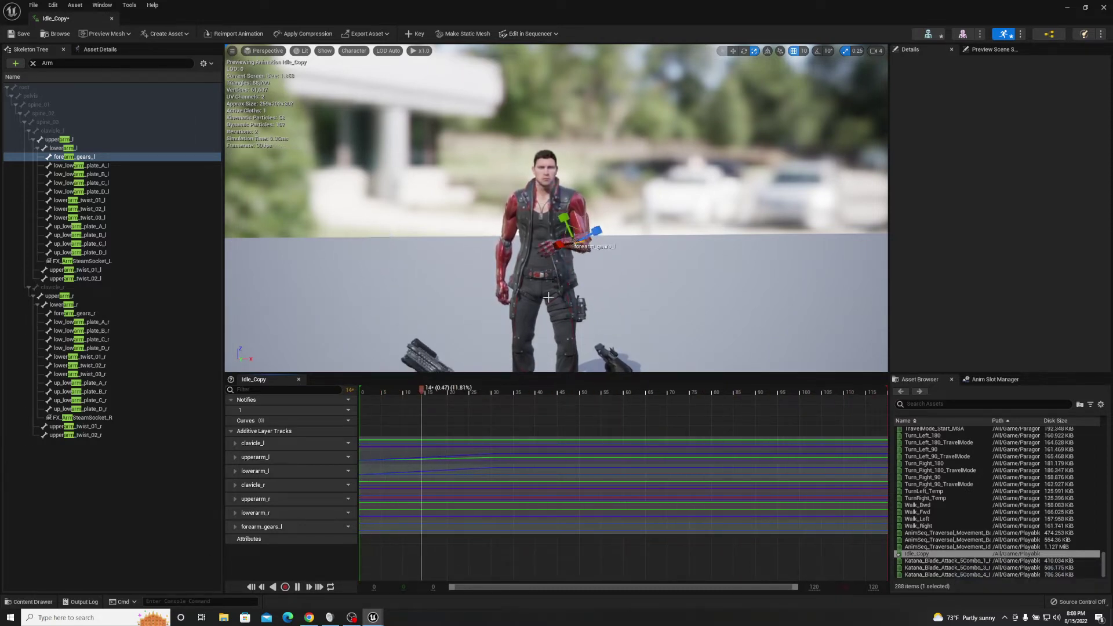
key("space")
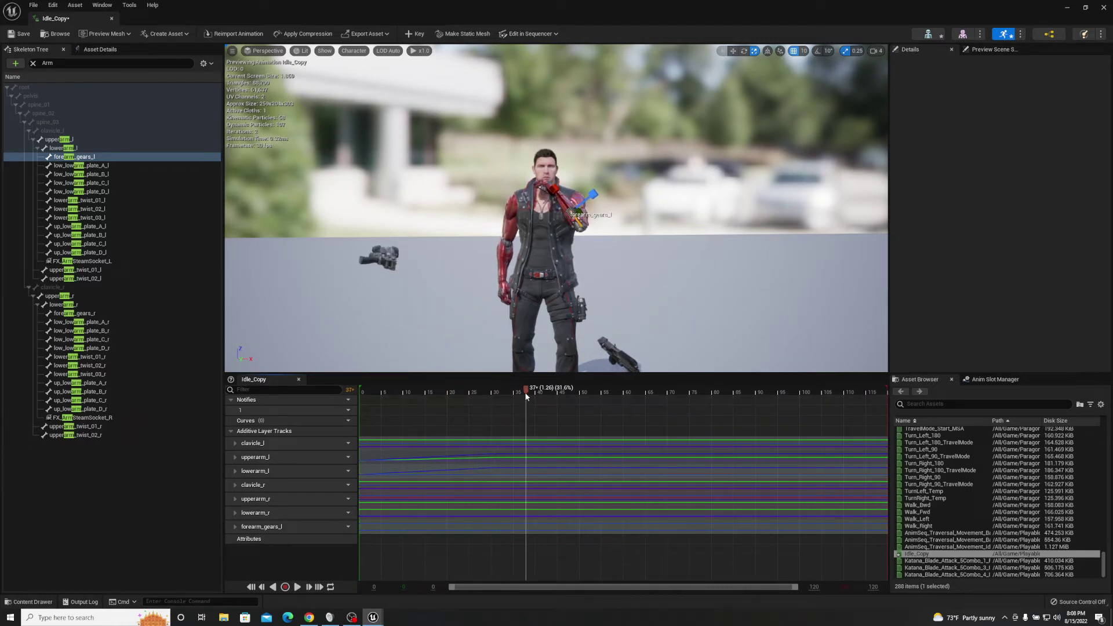
left_click_drag(527, 394, 387, 392)
left_click(477, 388)
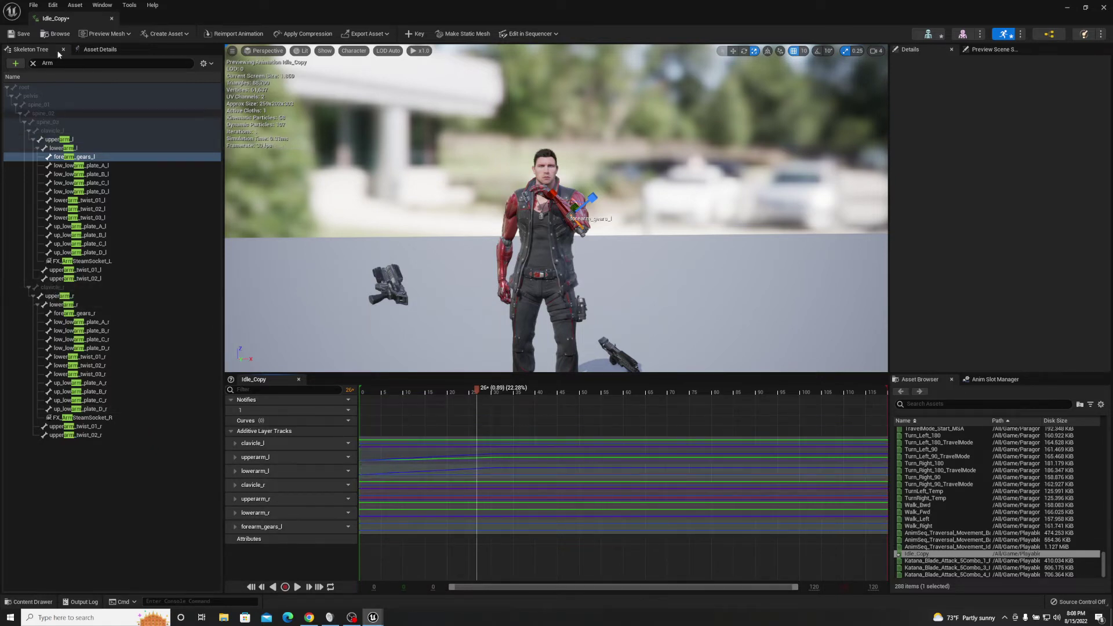
- Save the Idle_Copy animation and close its editor to return to the Playable_Character folder
left_click(18, 35)
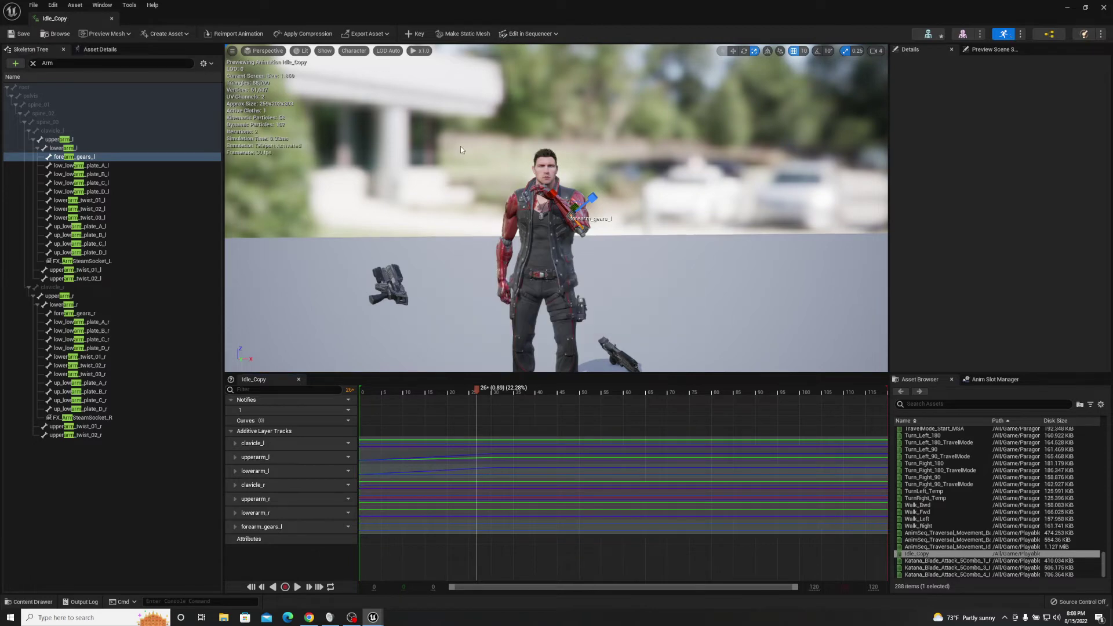
left_click(1104, 8)
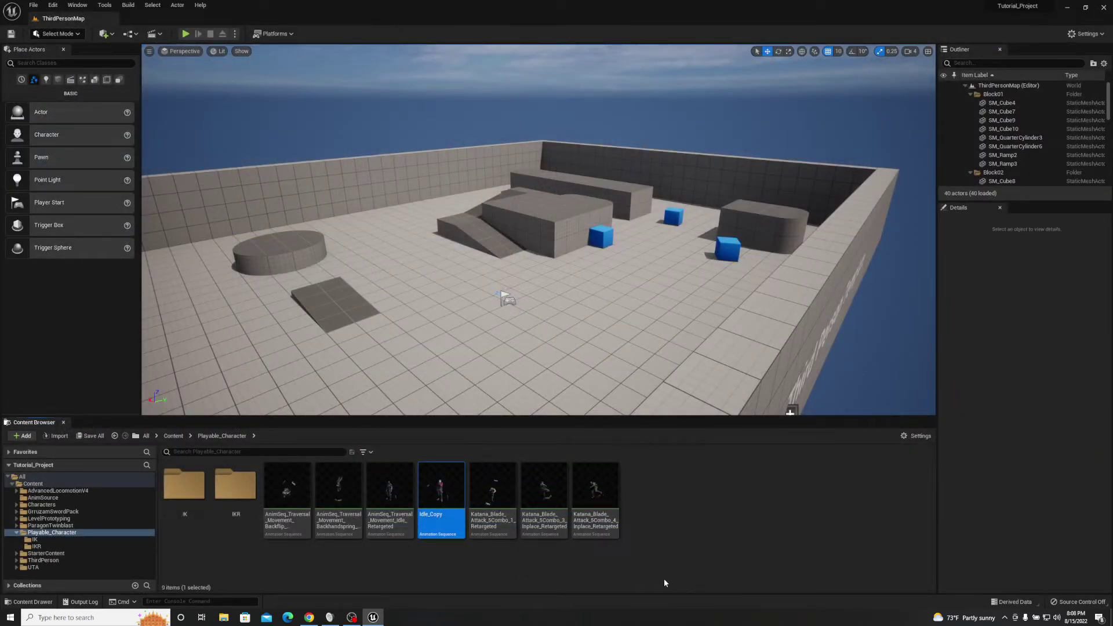
left_click(591, 571)
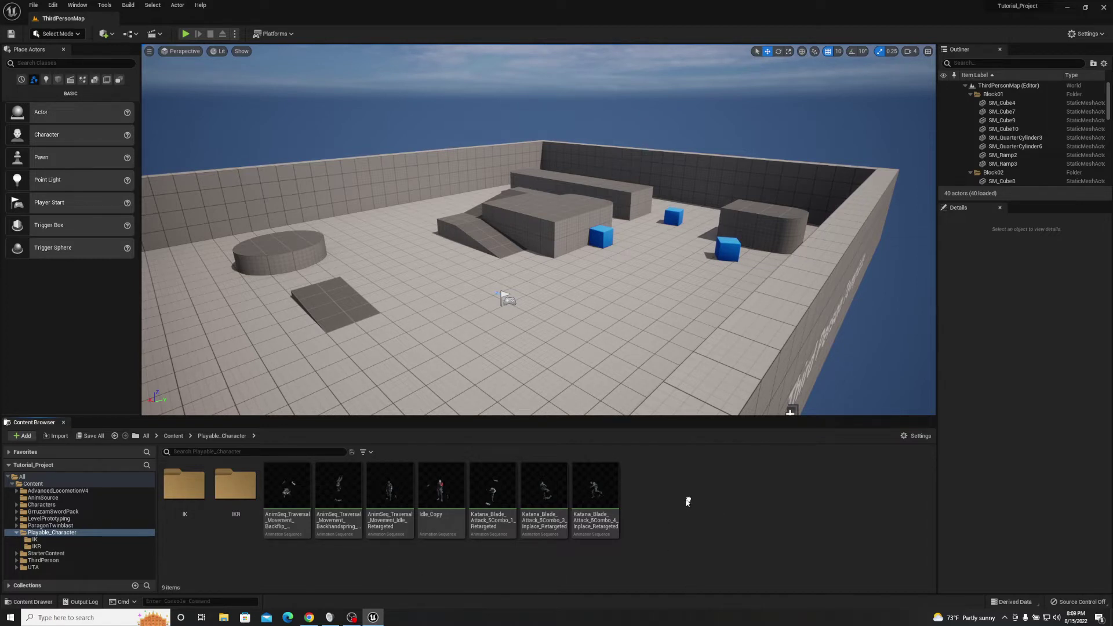
- Create an Animation Montage in the Playable_Character folder using the TwinBlast skeleton
right_click(675, 520)
mouse_move(721, 364)
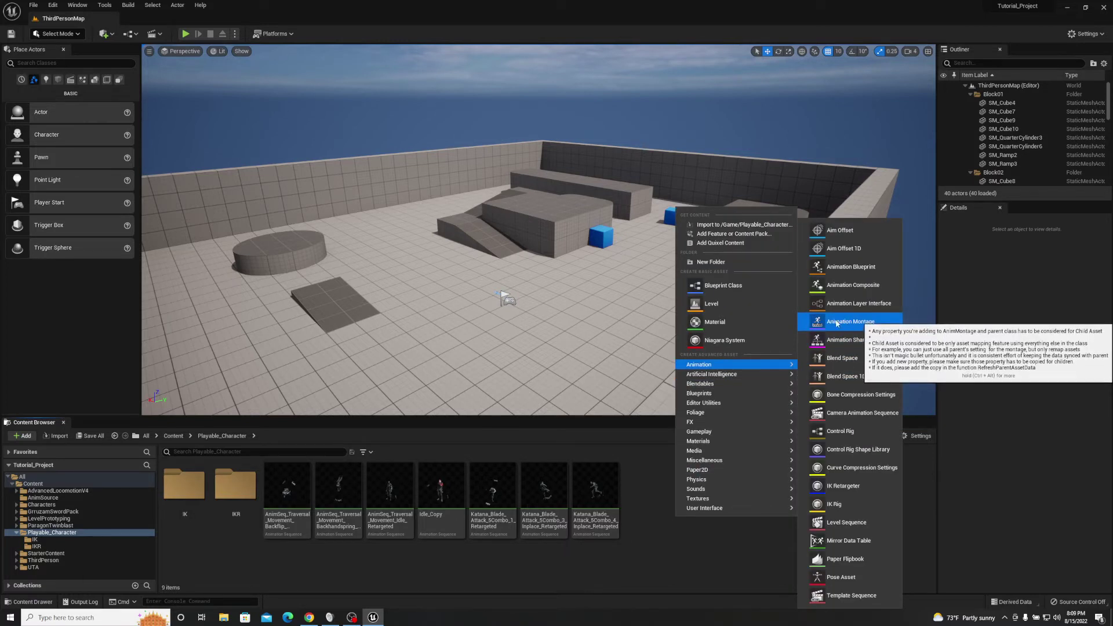
left_click(848, 360)
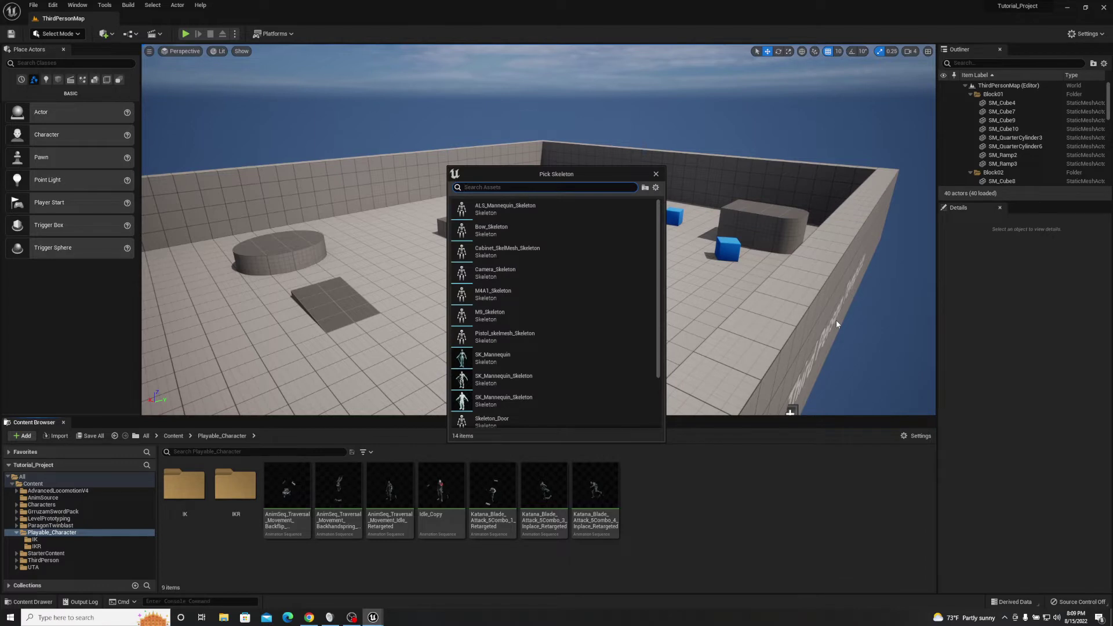
type("TwinBlat")
key("BackSpace")
key("BackSpace")
type("s")
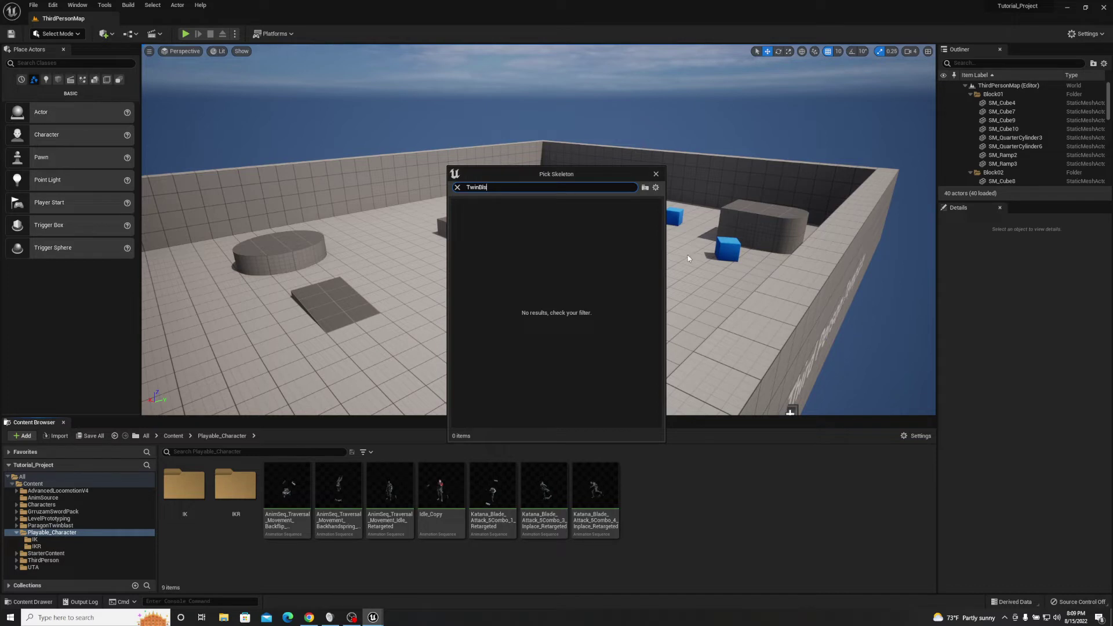
key("BackSpace")
left_click(492, 207)
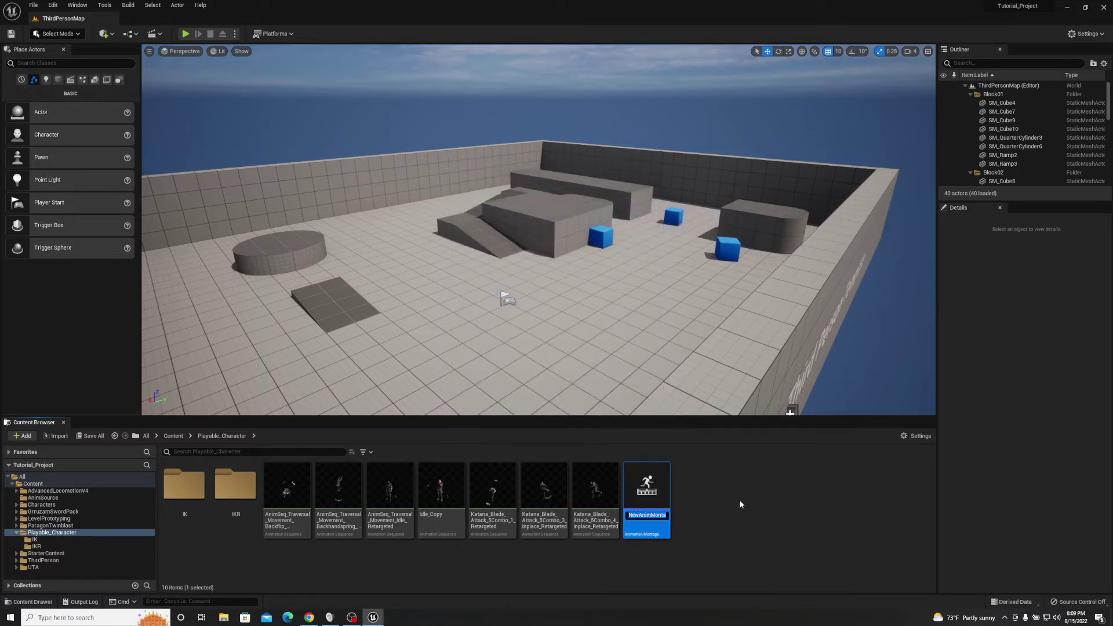
- Name the new montage FlippyBoi_1 and open it for editing
type("Flipp")
key("Return")
left_click(740, 500)
left_click(454, 498)
key("F2")
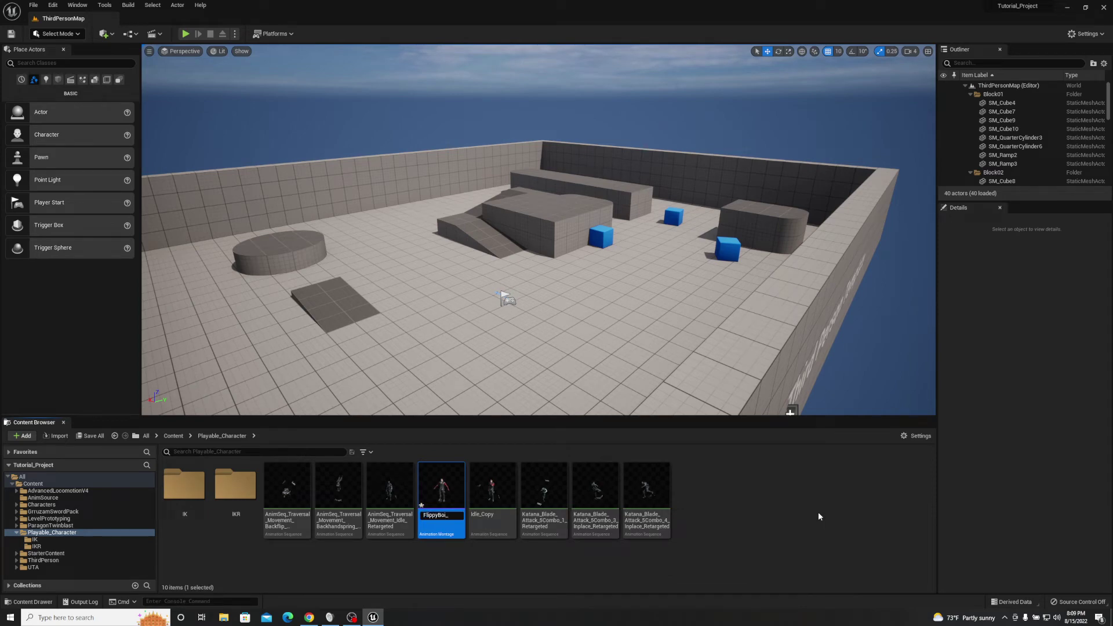
double_click(438, 487)
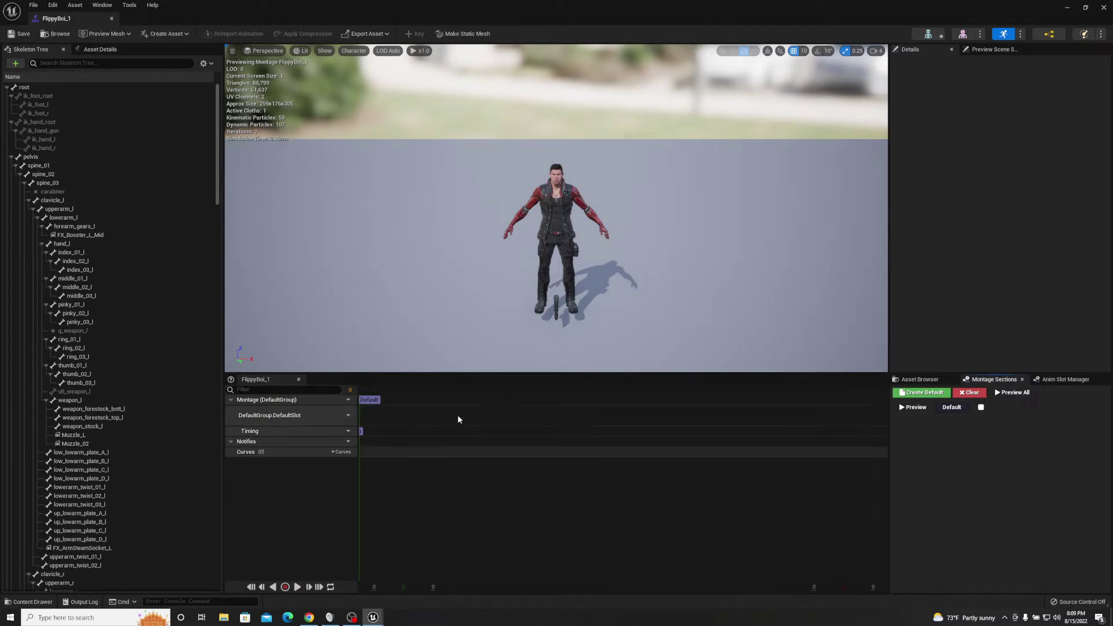
- Find the retargeted Backhandspring WholeSequence by searching for "back", place it at the start of the montage's DefaultSlot, and preview it
left_click(920, 379)
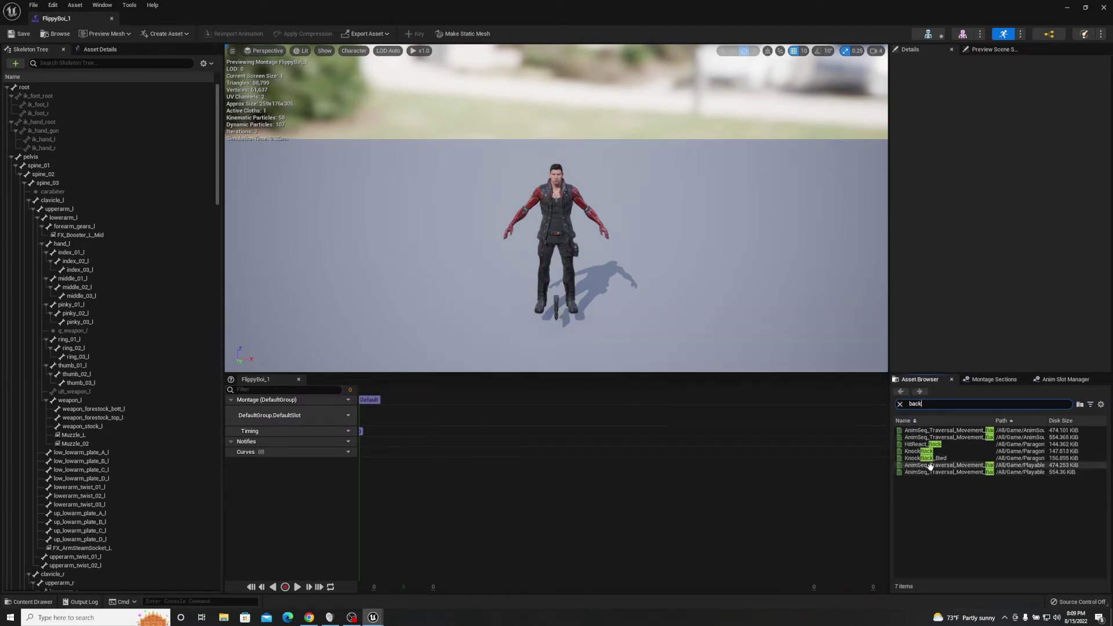
mouse_move(929, 438)
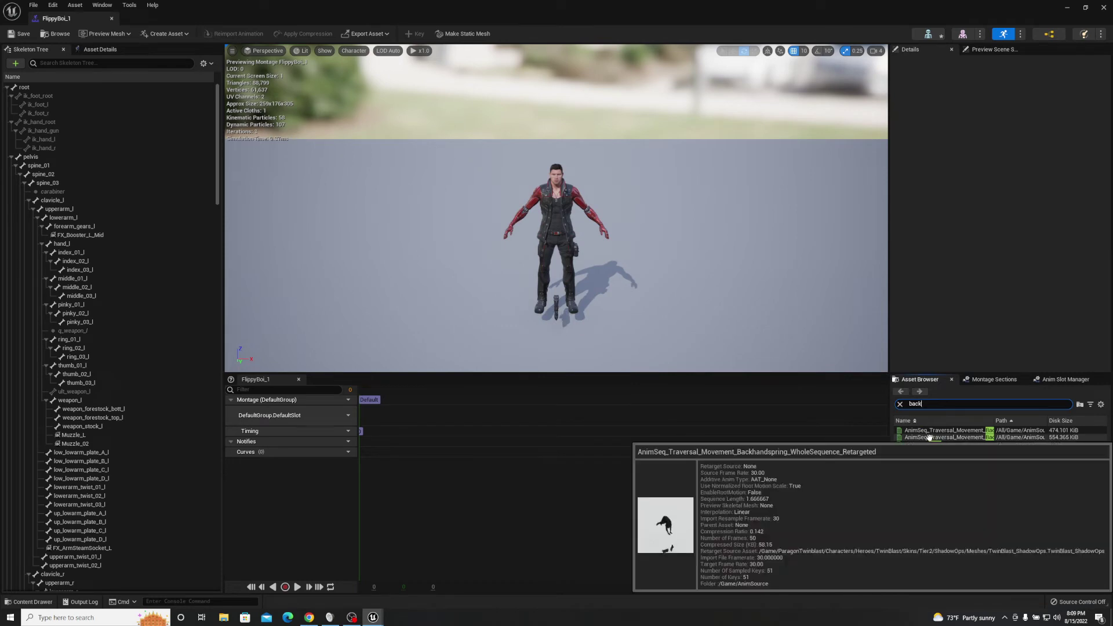
left_click_drag(929, 437, 366, 419)
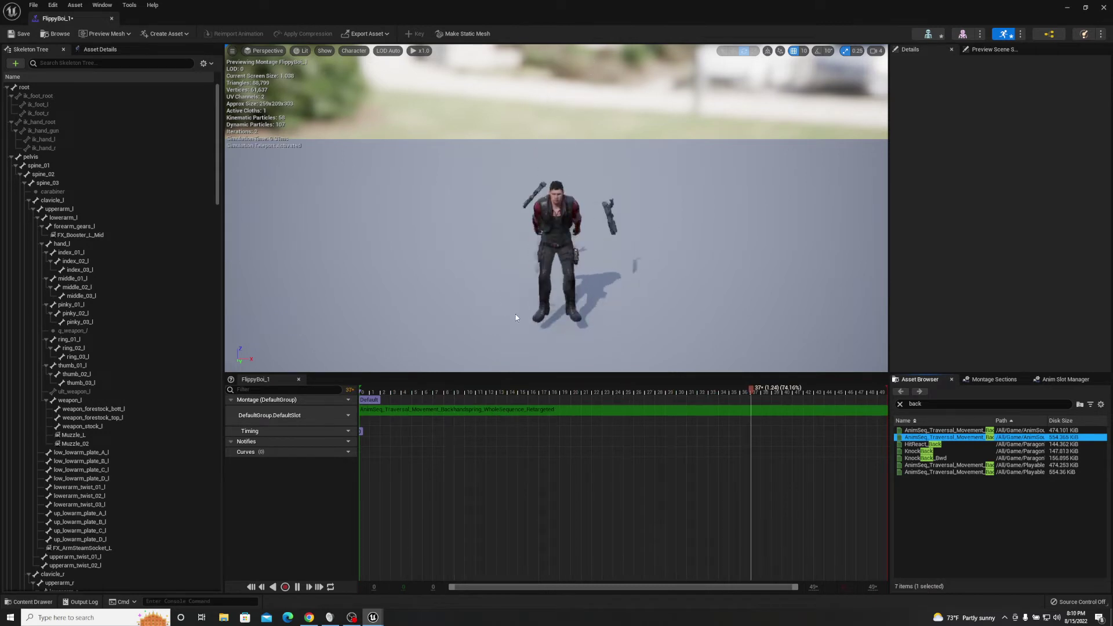
left_click(507, 300)
right_click_drag(507, 300, 566, 289)
key("a")
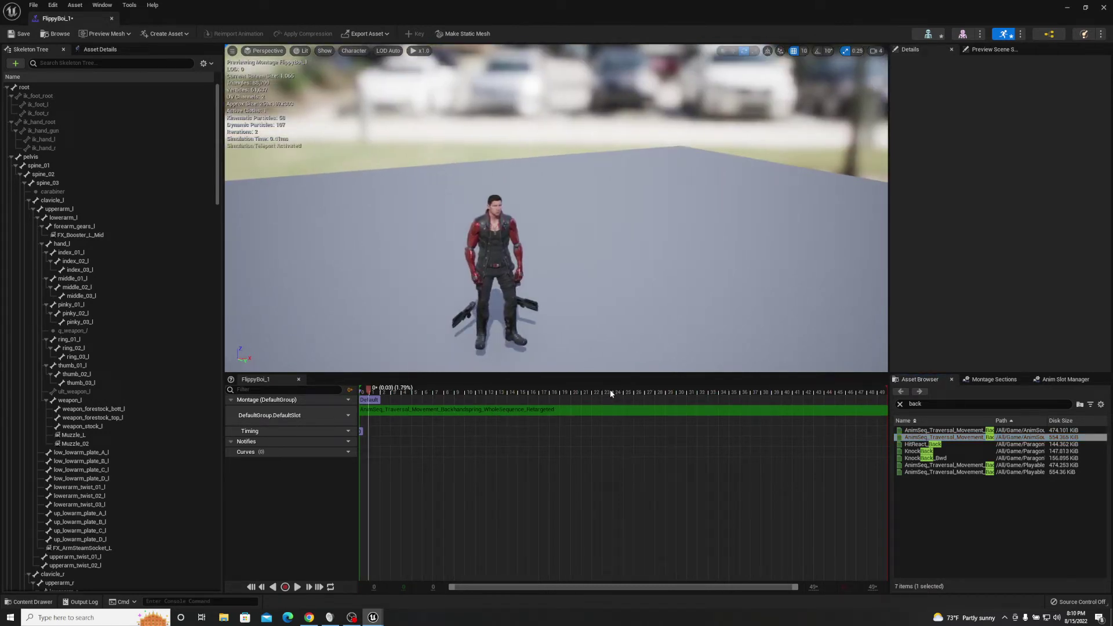
- Try the retargeted Backflip as a second segment after the Backhandspring, and delete that segment
mouse_move(933, 431)
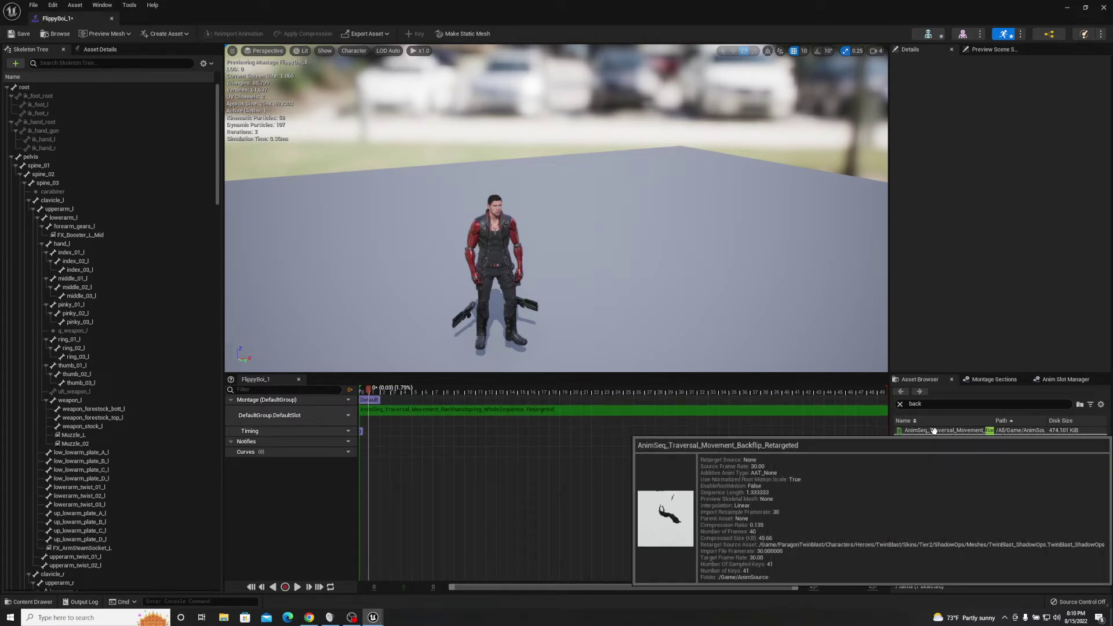
left_click_drag(934, 430, 780, 409)
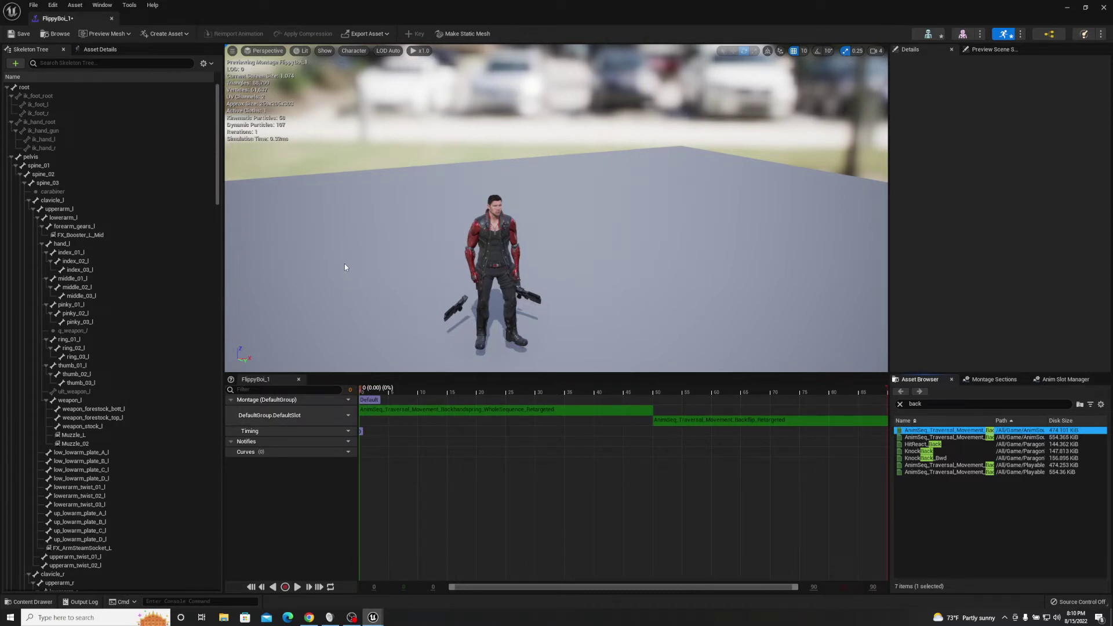
mouse_move(949, 429)
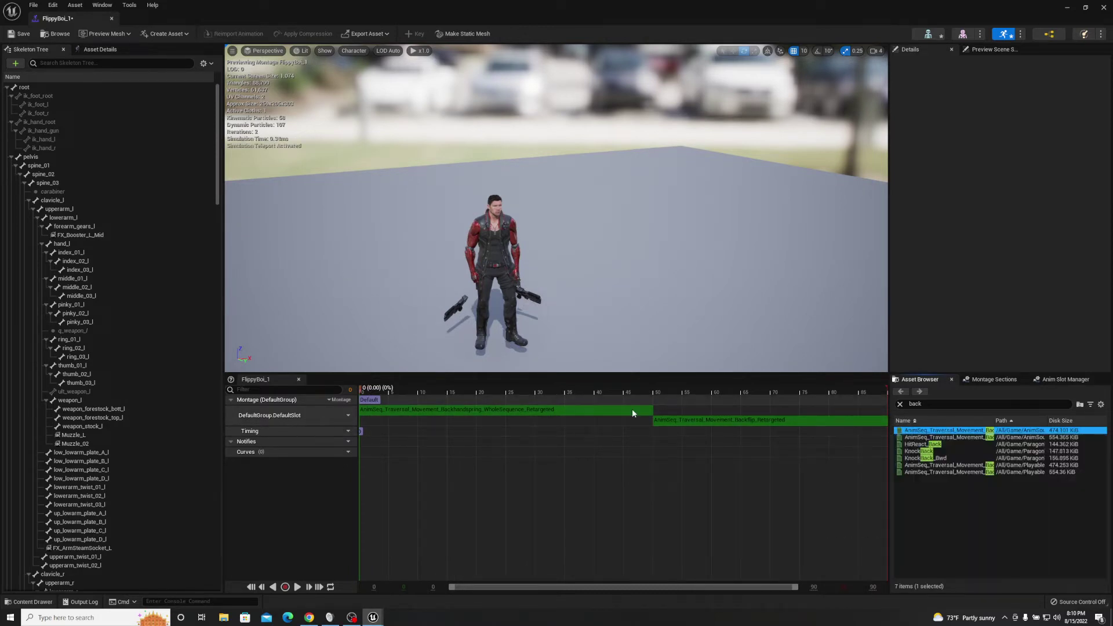
left_click(706, 420)
key("Delete")
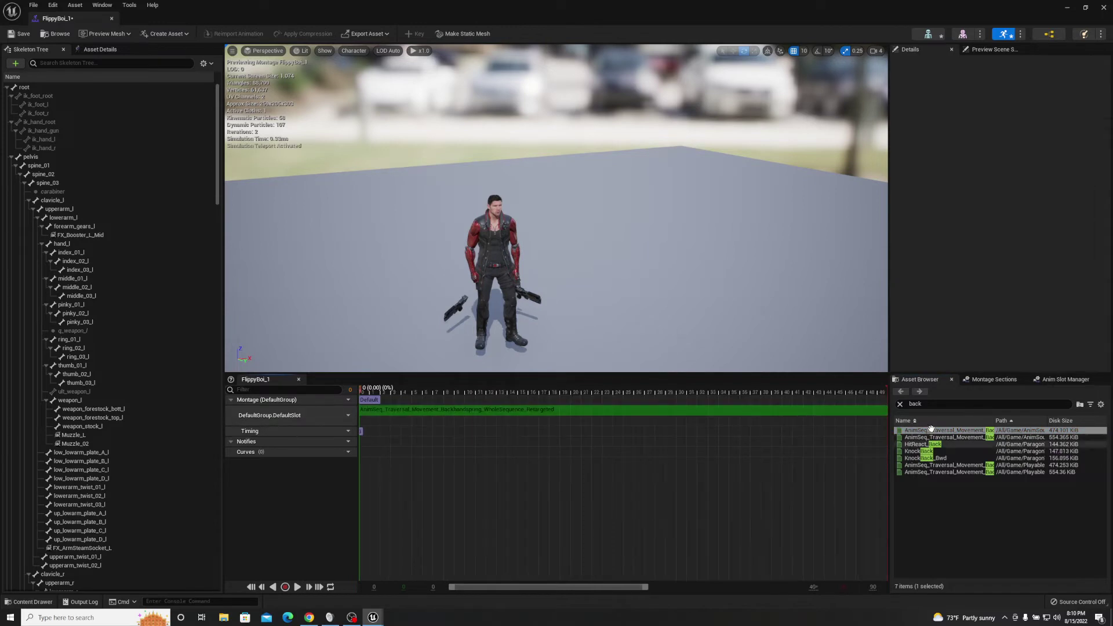
- Try a second Backhandspring segment in the montage slot, play the sequence, and delete the added segment
left_click_drag(945, 437, 565, 410)
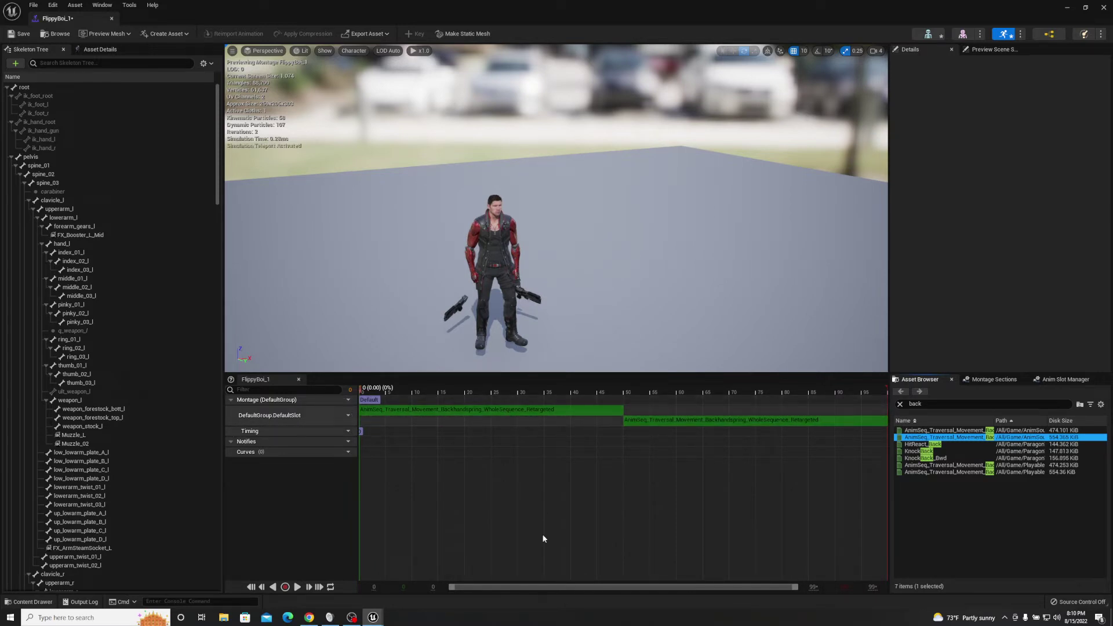
key("space")
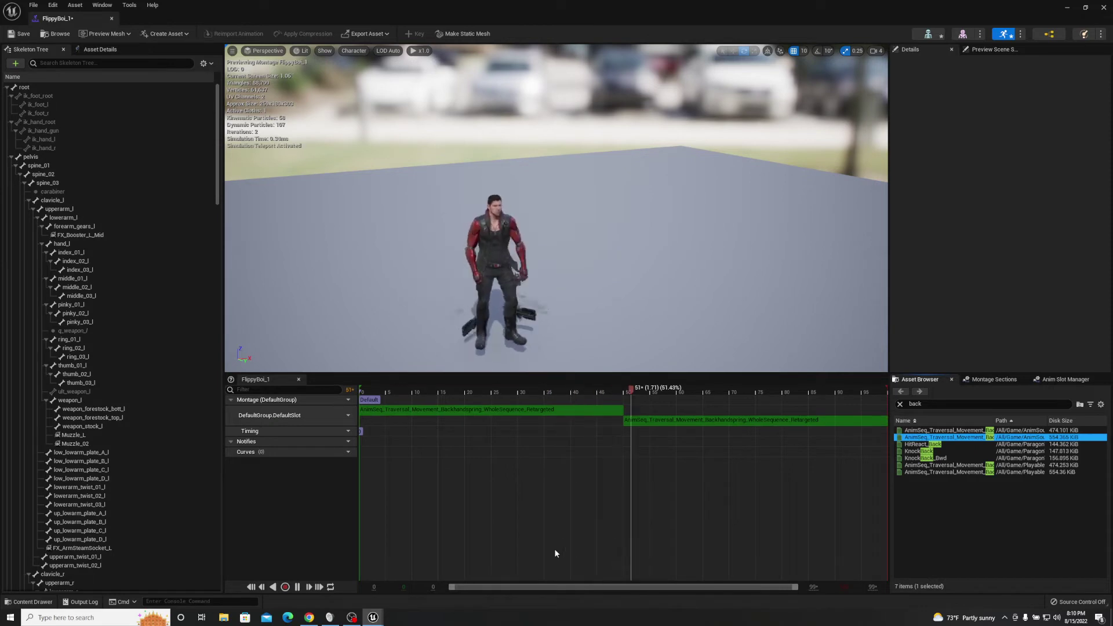
left_click(706, 420)
key("Delete")
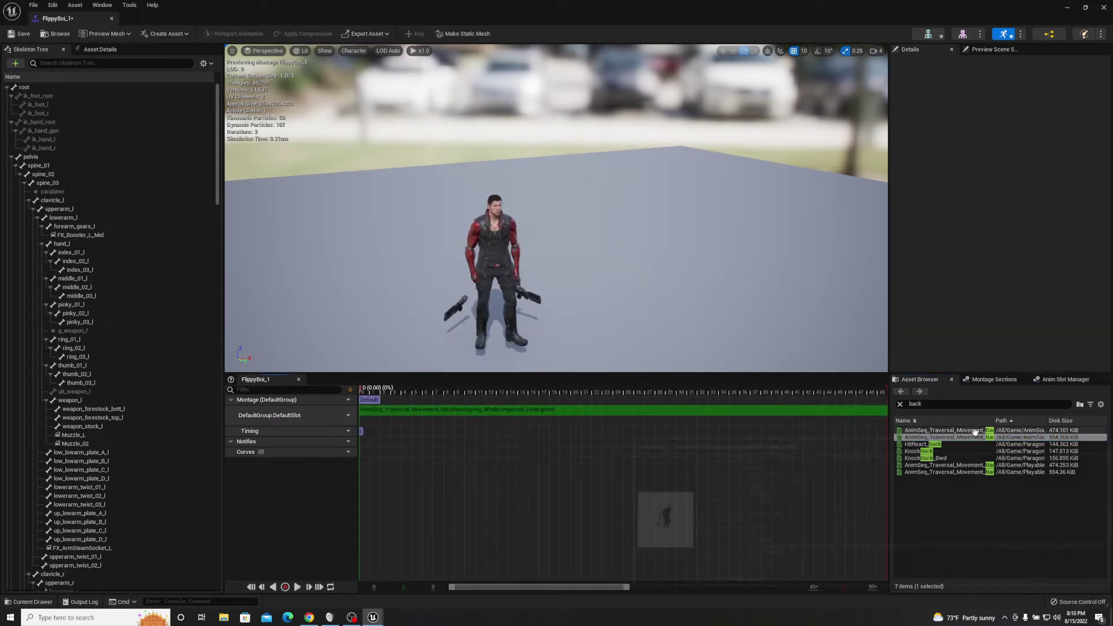
- Add the retargeted Backflip after the Backhandspring segment, and play and scrub across the transition between them
left_click_drag(975, 431, 722, 440)
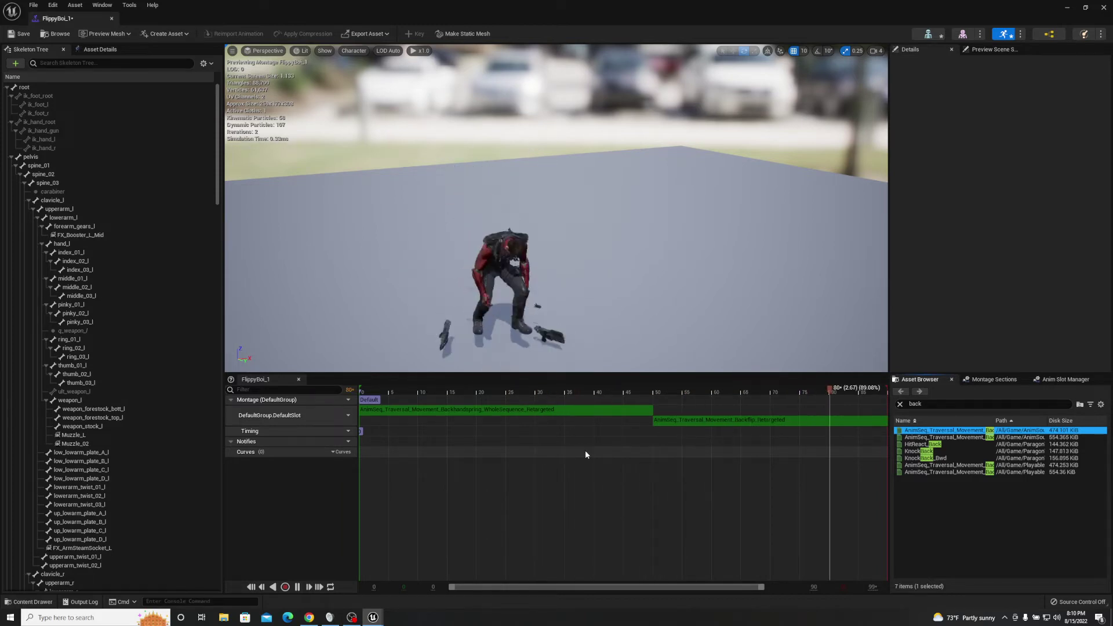
key("space")
left_click_drag(840, 389, 686, 412)
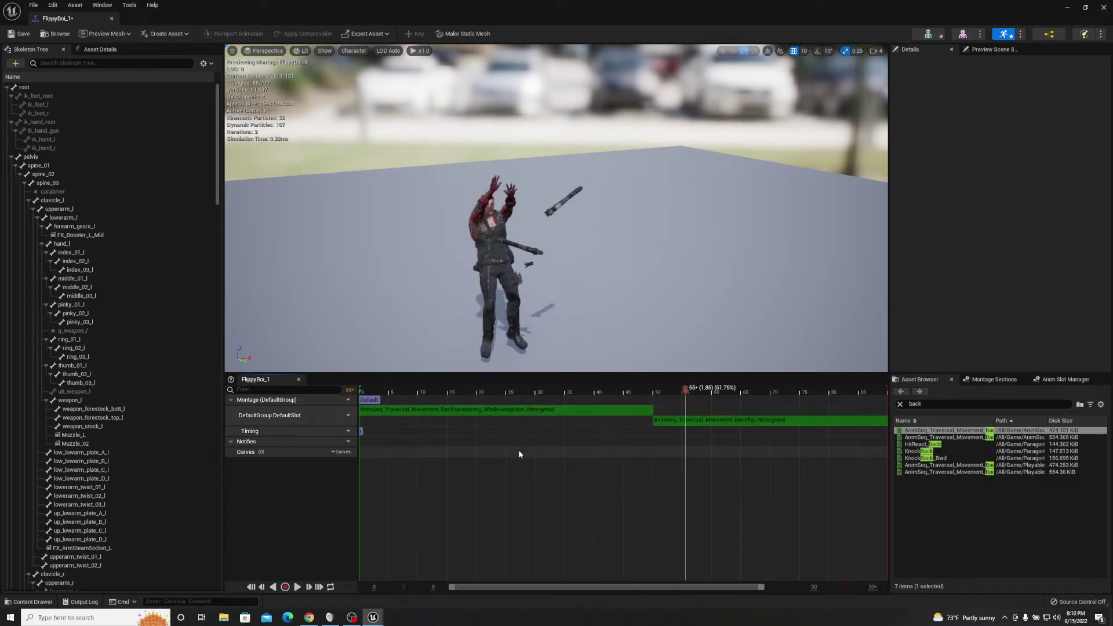
- Delete both the Backhandspring and Backflip segments from the FlippyBoi_1 montage
left_click(508, 411)
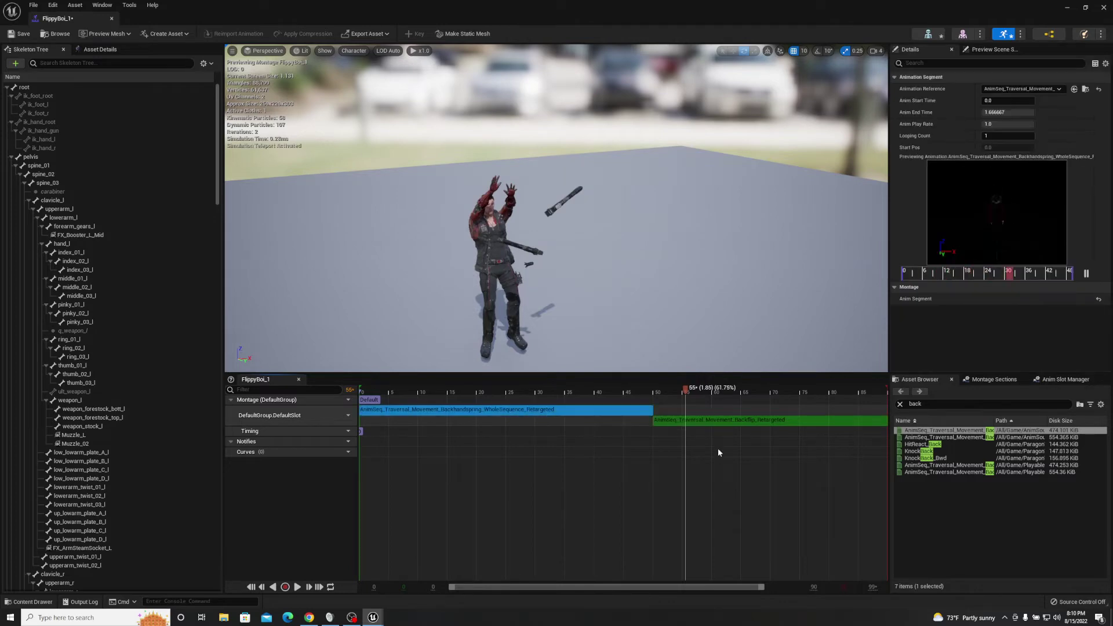
key("Delete")
left_click(737, 417)
key("Delete")
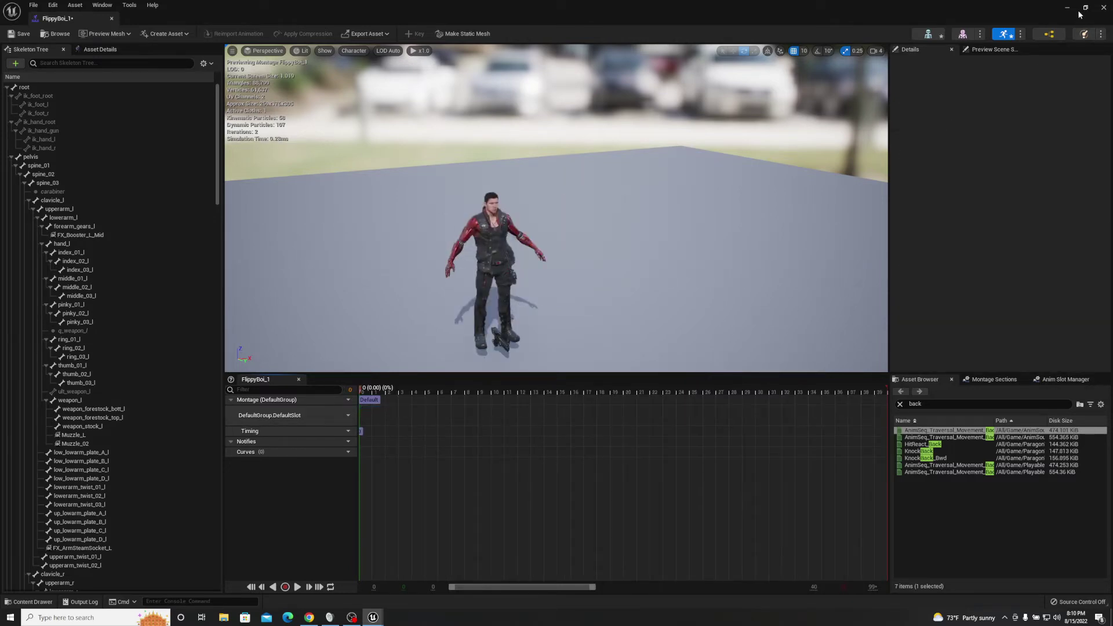
- Leave the montage editor and open the retargeted Backhandspring animation from the Playable_Character folder
left_click(1067, 7)
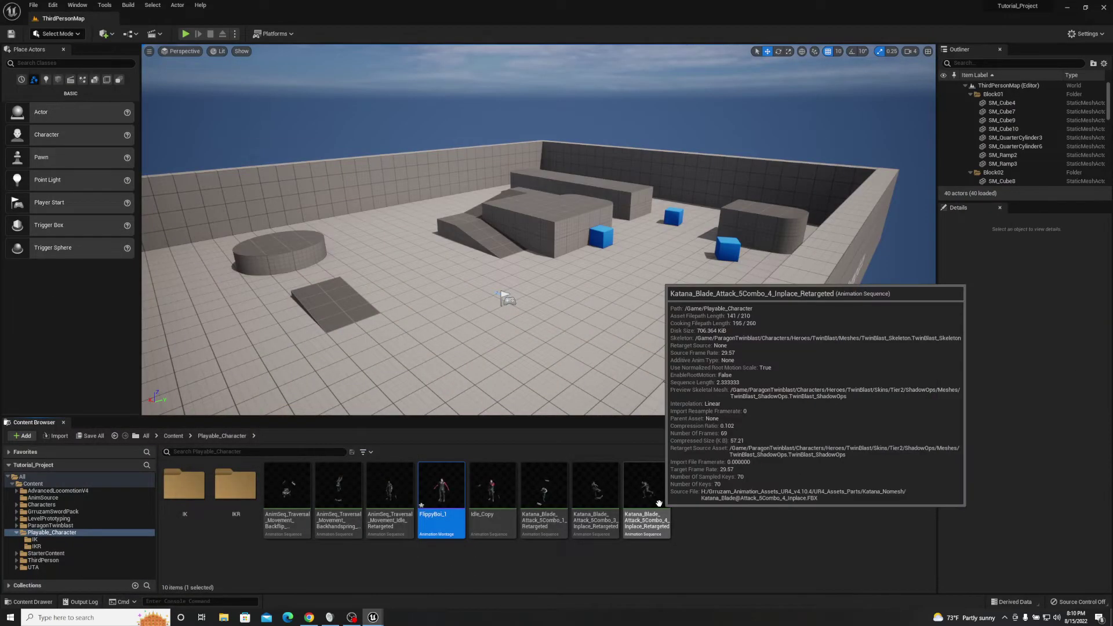
double_click(337, 500)
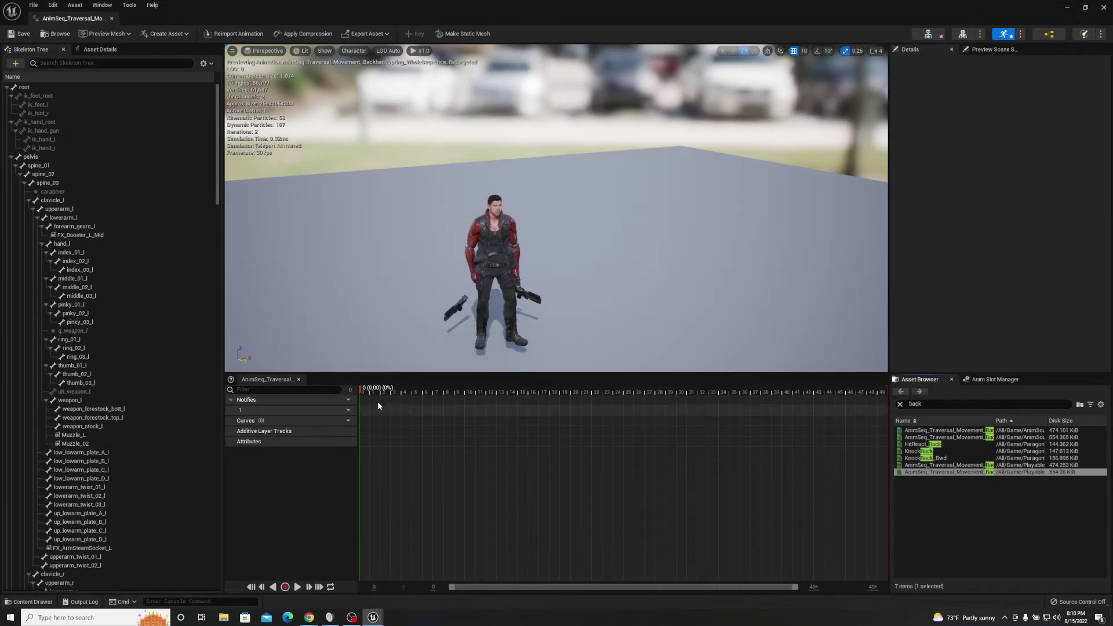
- Scrub the retargeted Backhandspring animation from its start to the landing pose at about frame 43
left_click(362, 392)
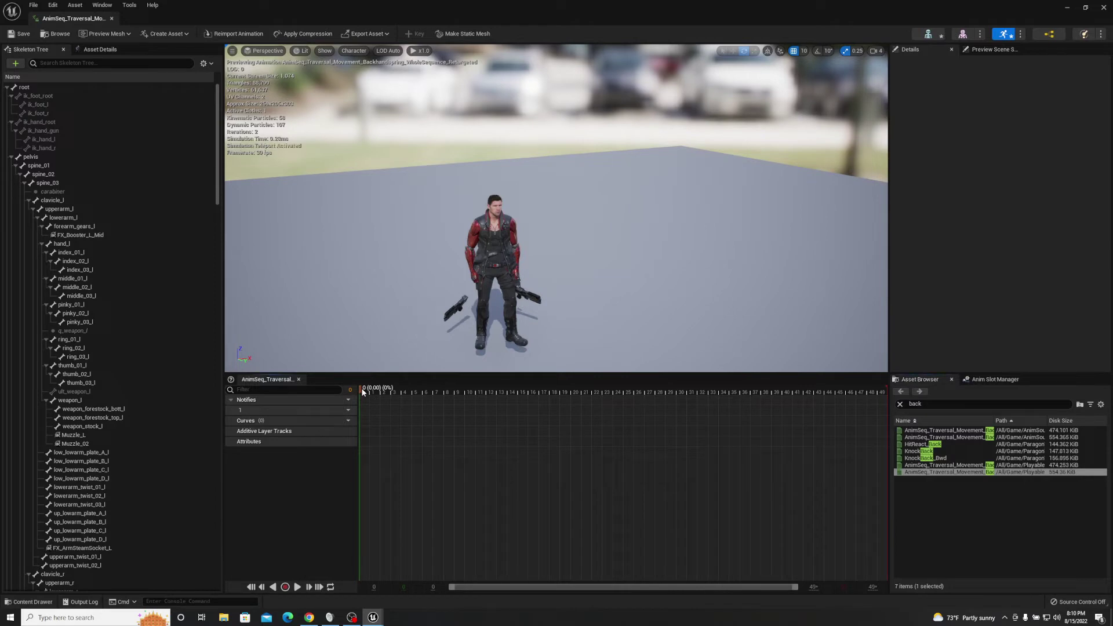
left_click(362, 392)
left_click_drag(363, 392, 823, 402)
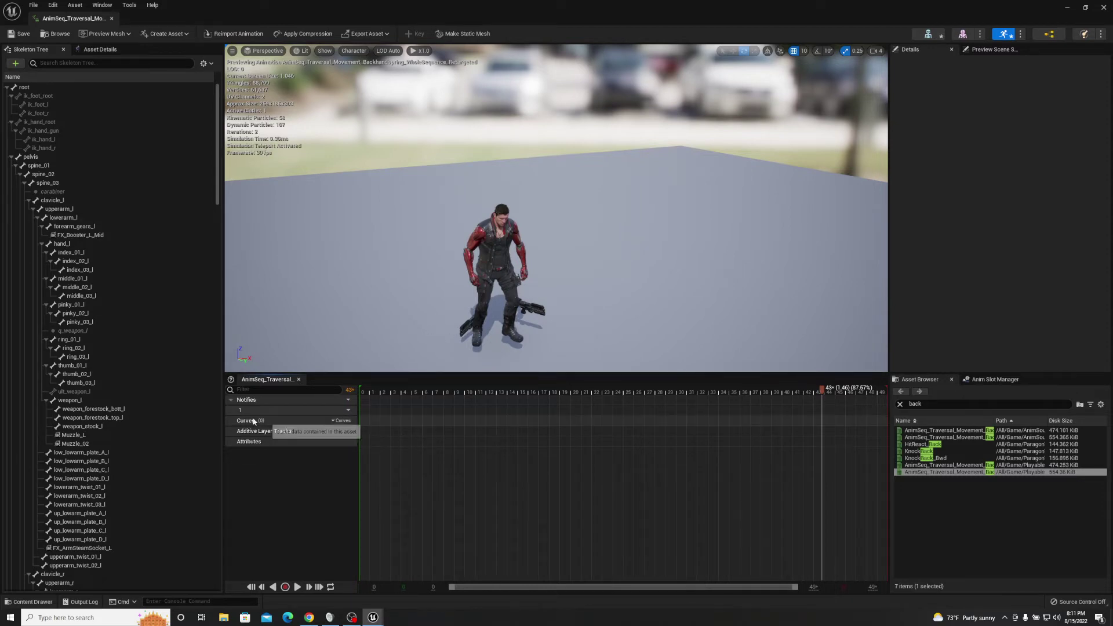
right_click(735, 428)
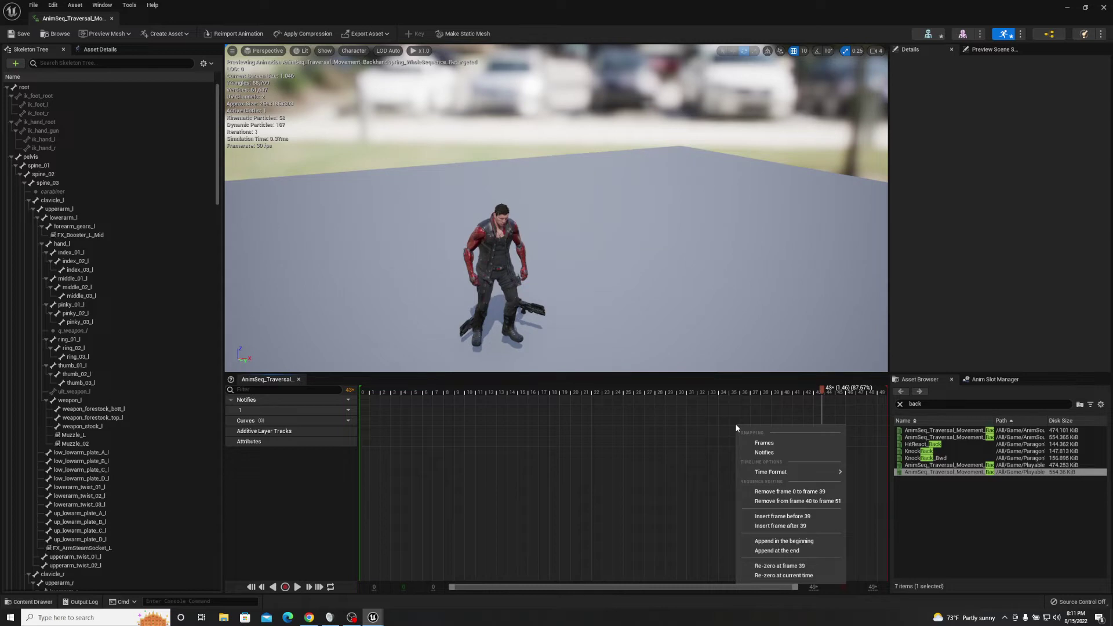
left_click(722, 422)
right_click(721, 425)
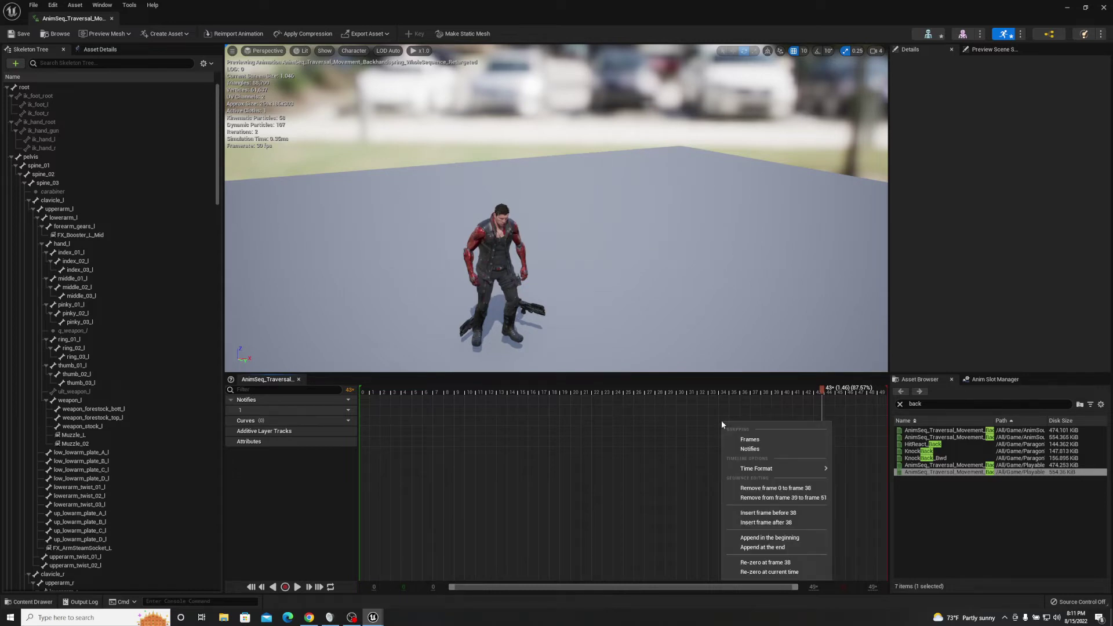
left_click(674, 421)
right_click(801, 422)
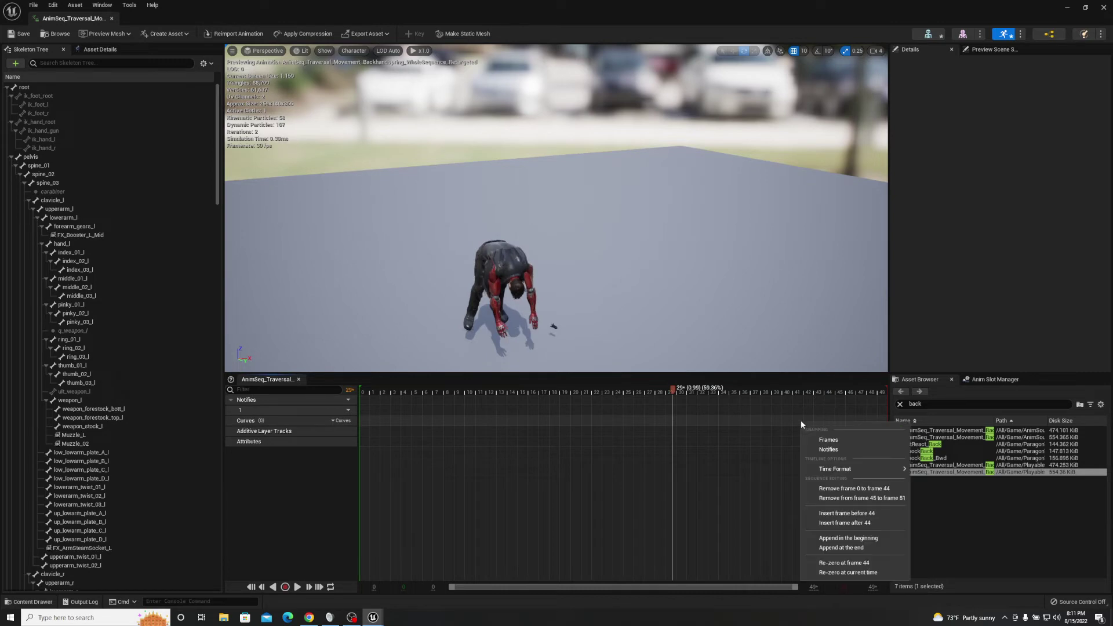
left_click(817, 395)
- Set the current frame to 43 and remove frames 44 to 51 from the Backhandspring animation
left_click(817, 392)
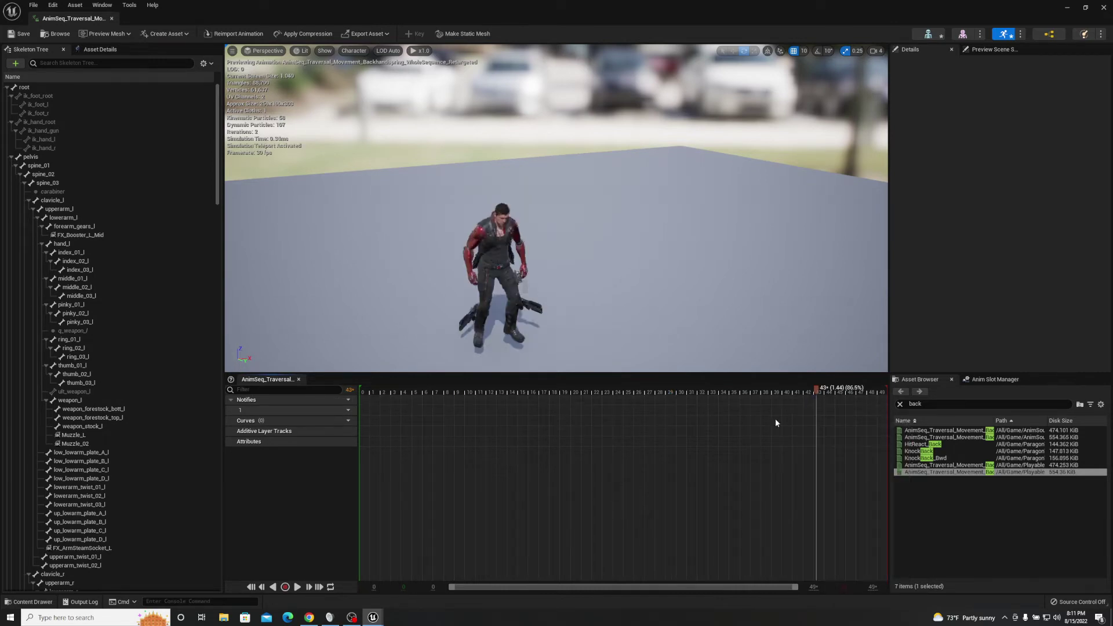
right_click(787, 426)
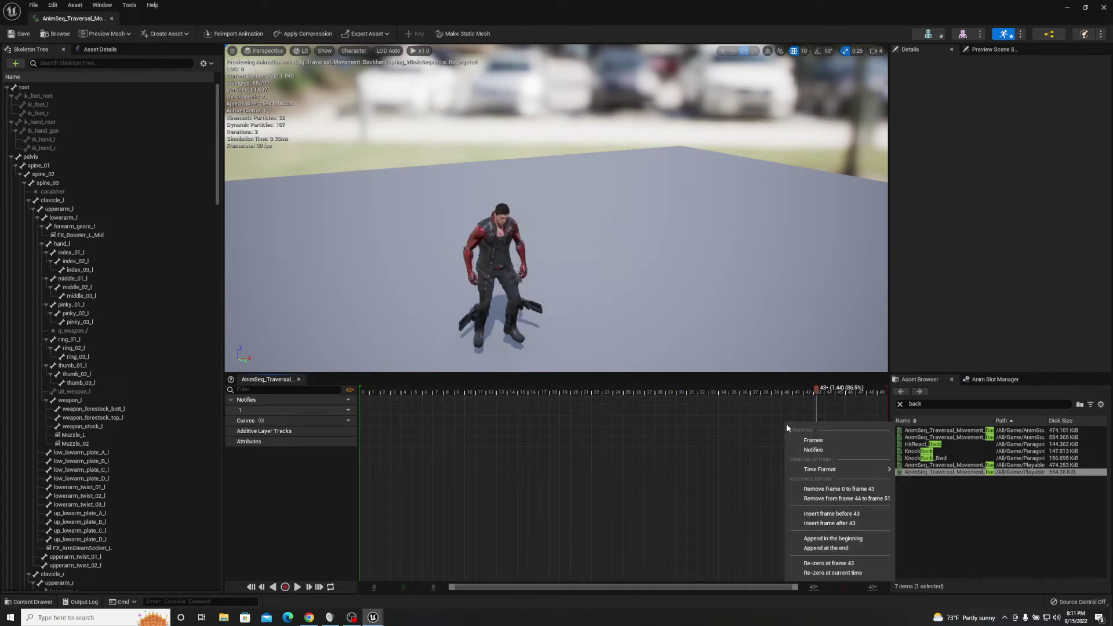
left_click(844, 499)
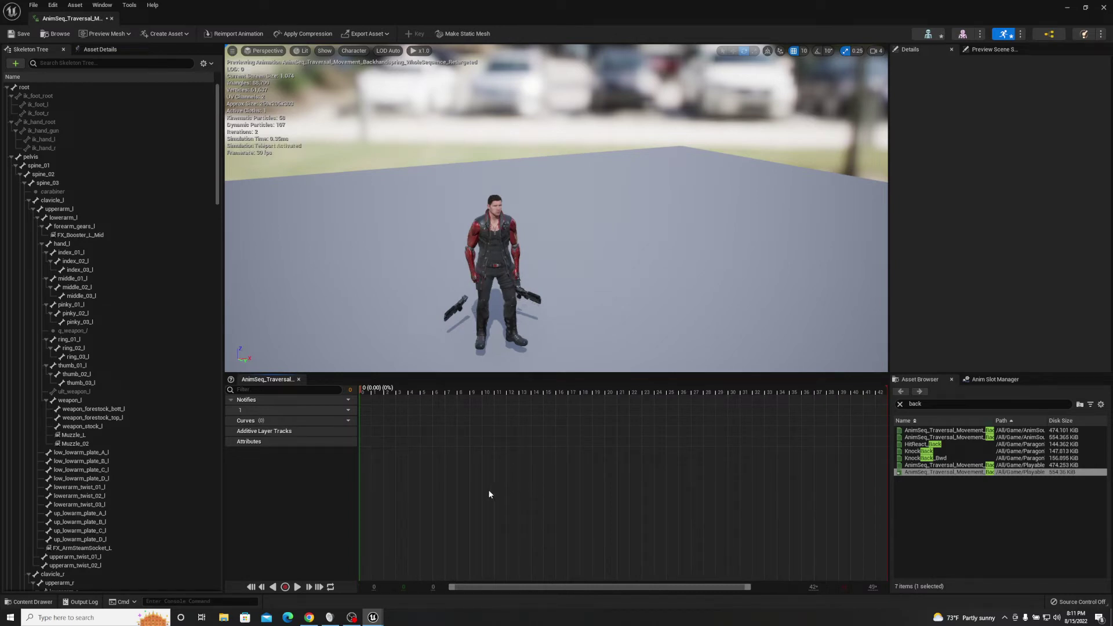
- Play the trimmed Backhandspring animation, return it to frame 0, and save the asset
key("space")
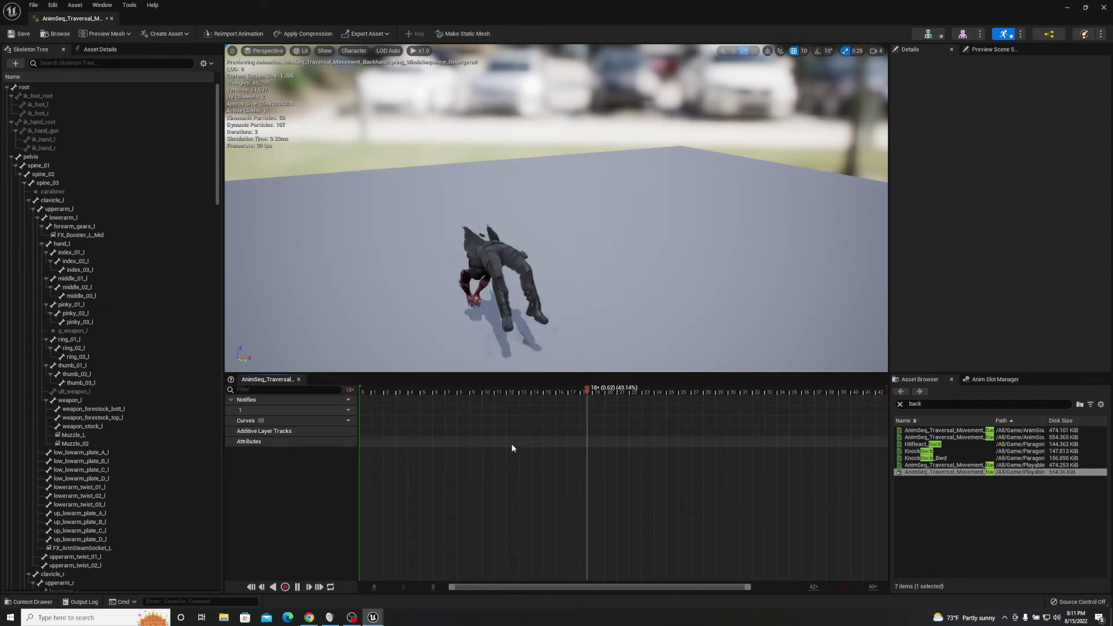
key("space")
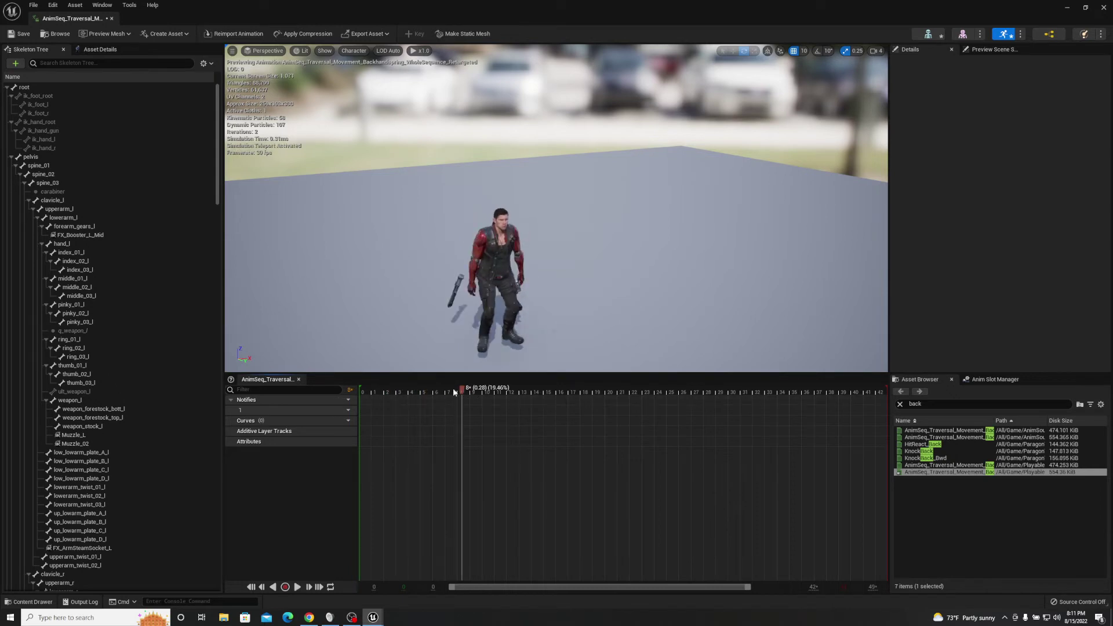
left_click_drag(453, 388, 284, 397)
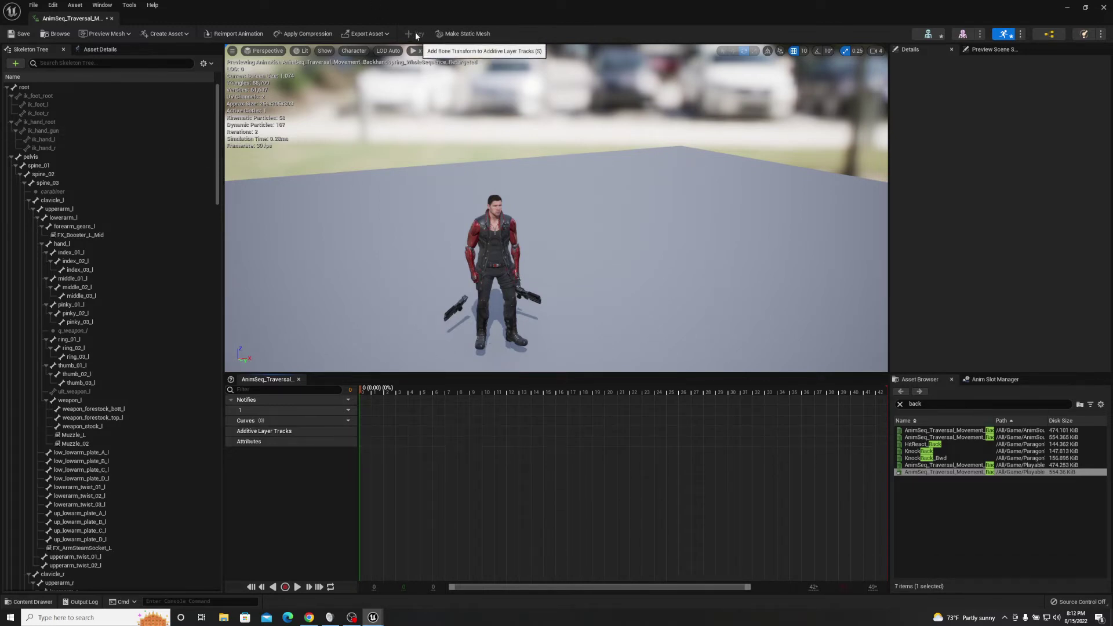
left_click(20, 34)
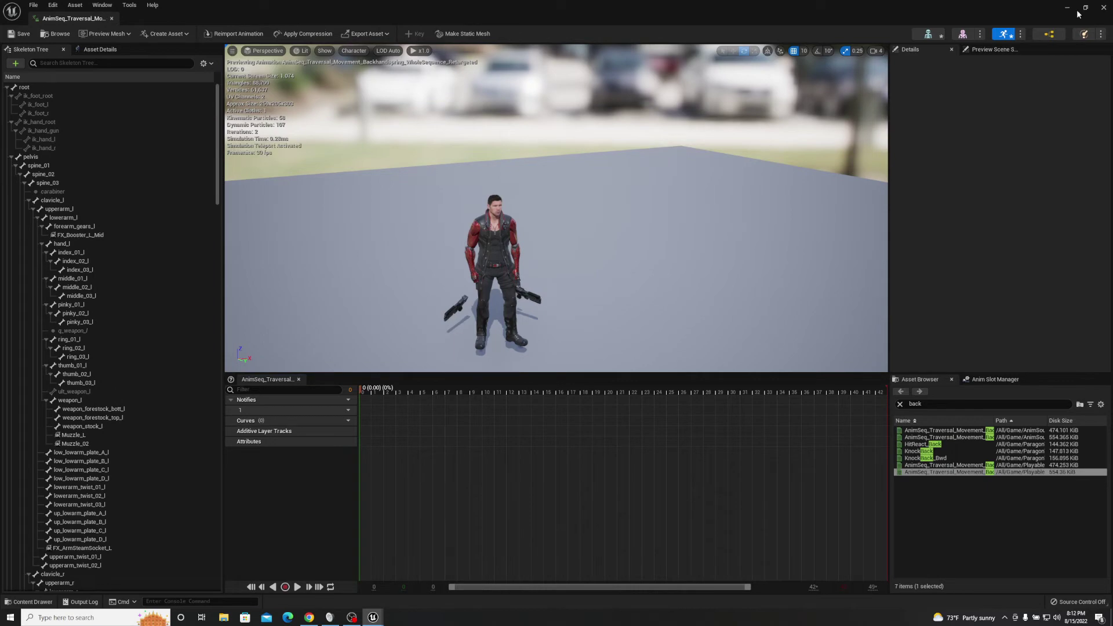
- Leave the animation editor and reopen the FlippyBoi_1 montage from the Playable_Character folder
left_click(1067, 8)
left_click(426, 569)
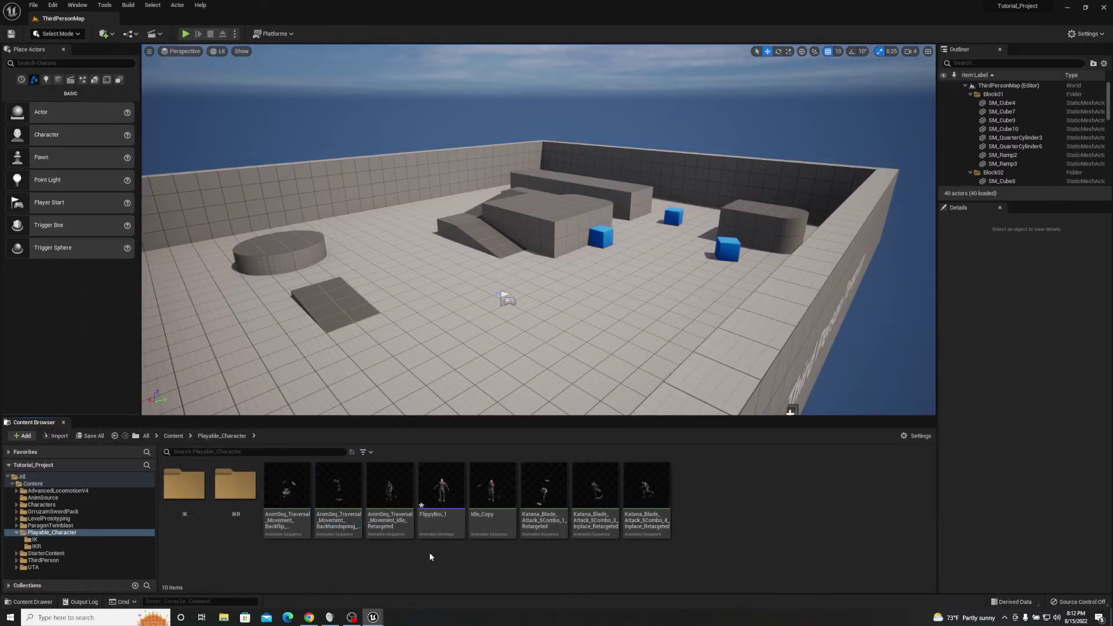
double_click(443, 495)
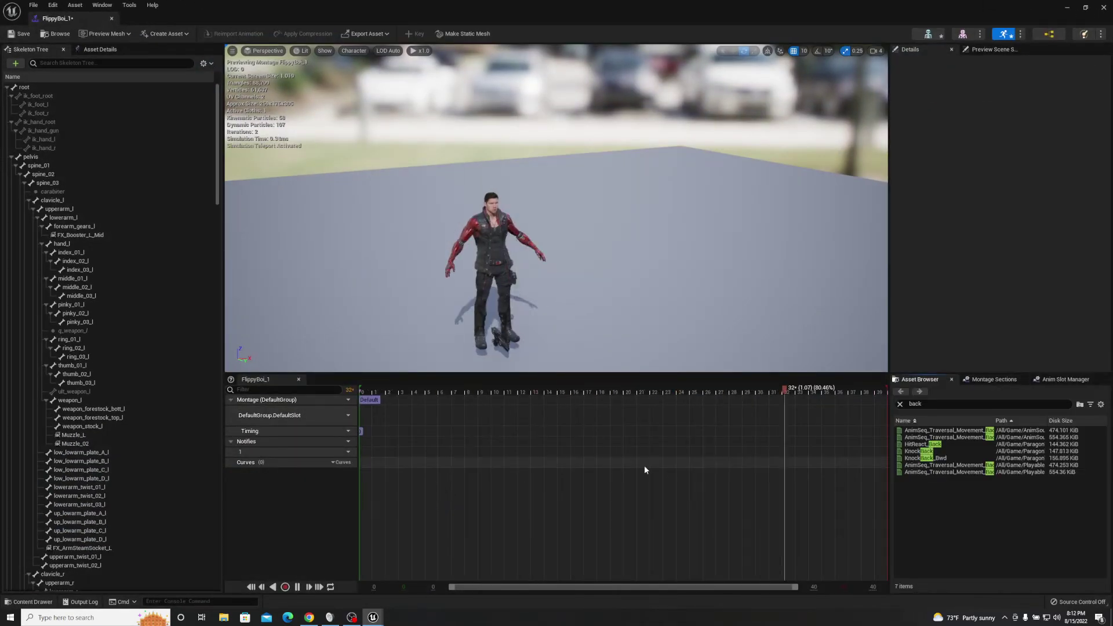
- Find assets matching "back" and add the AnimSource Backhandspring followed by the retargeted Backflip to the montage's DefaultSlot
left_click(900, 404)
left_click(921, 404)
type("back")
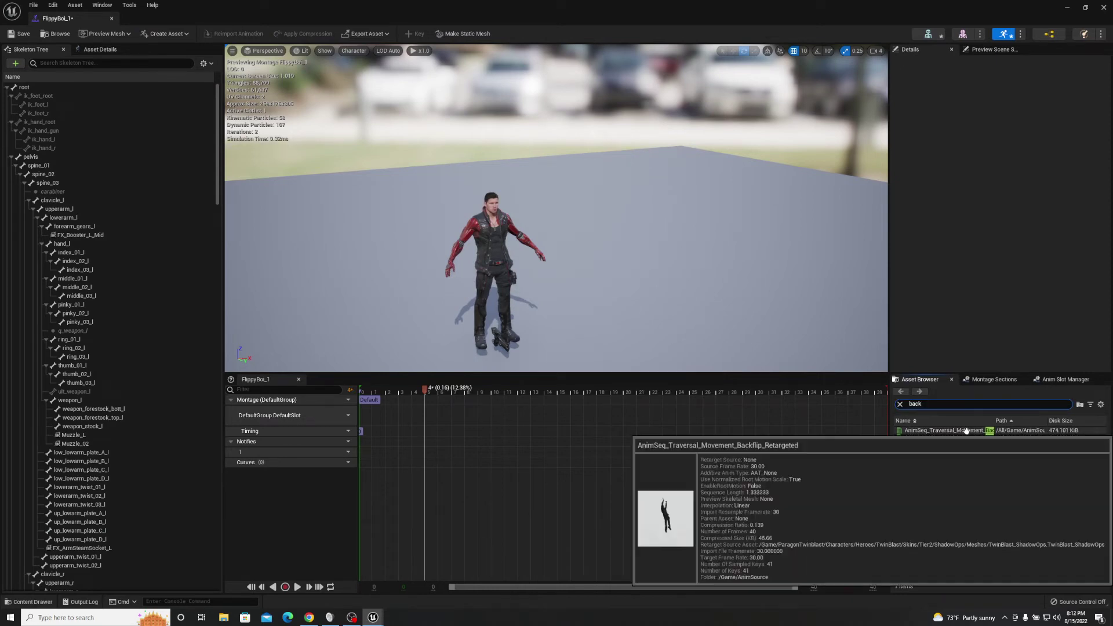
left_click(939, 438)
left_click_drag(851, 451, 367, 414)
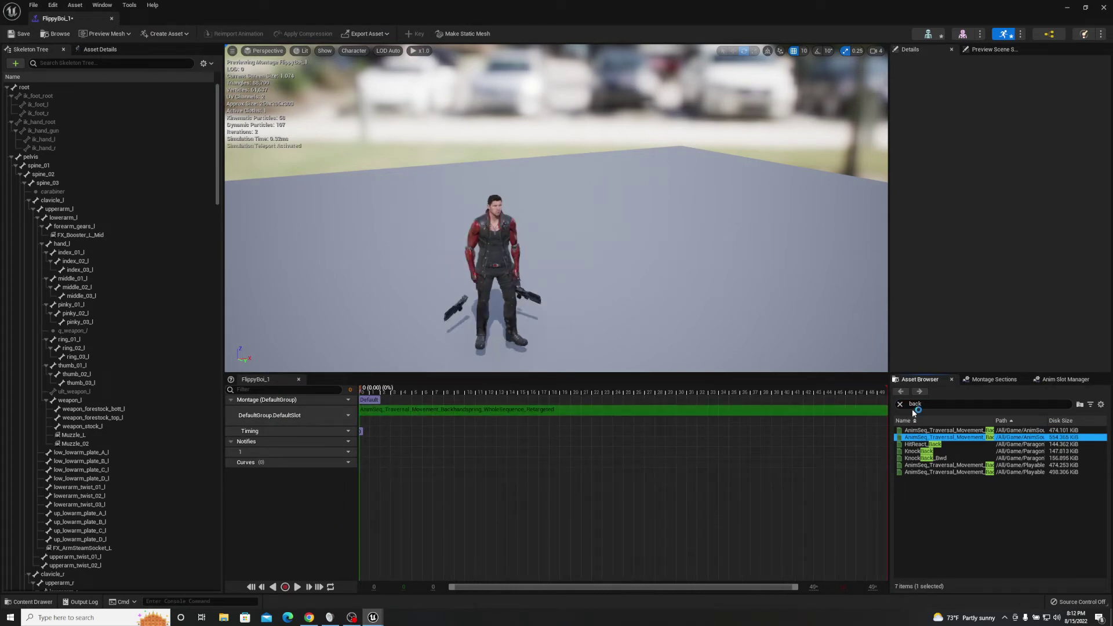
left_click(927, 430)
left_click_drag(928, 431, 803, 412)
- Play the FlippyBoi_1 montage and scrub across the transition from Backhandspring to Backflip
key("space")
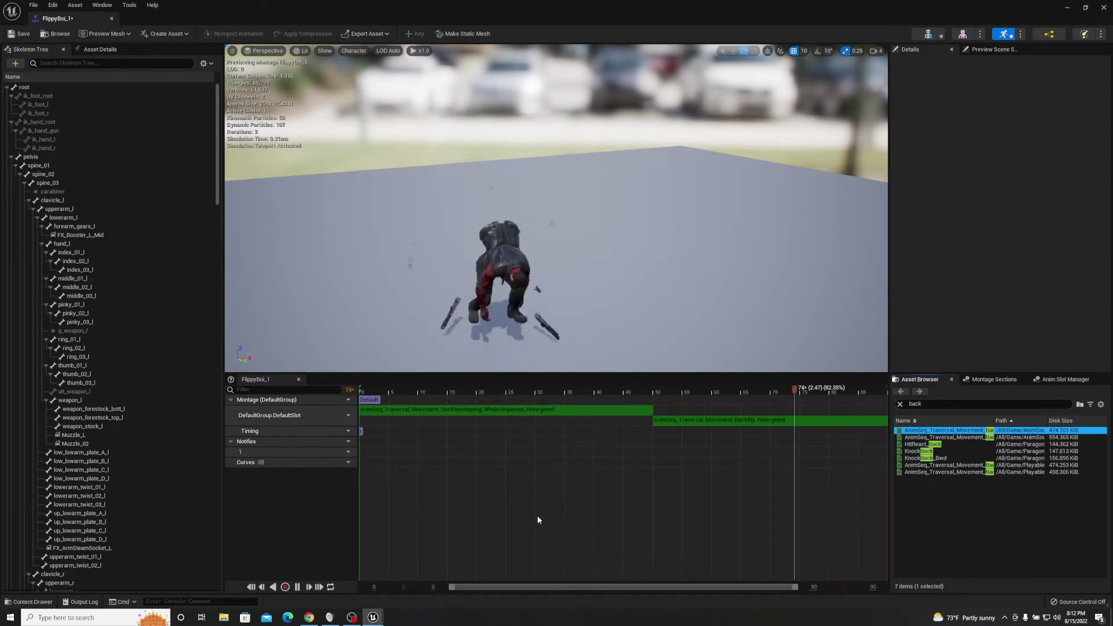
right_click_drag(531, 309, 580, 331)
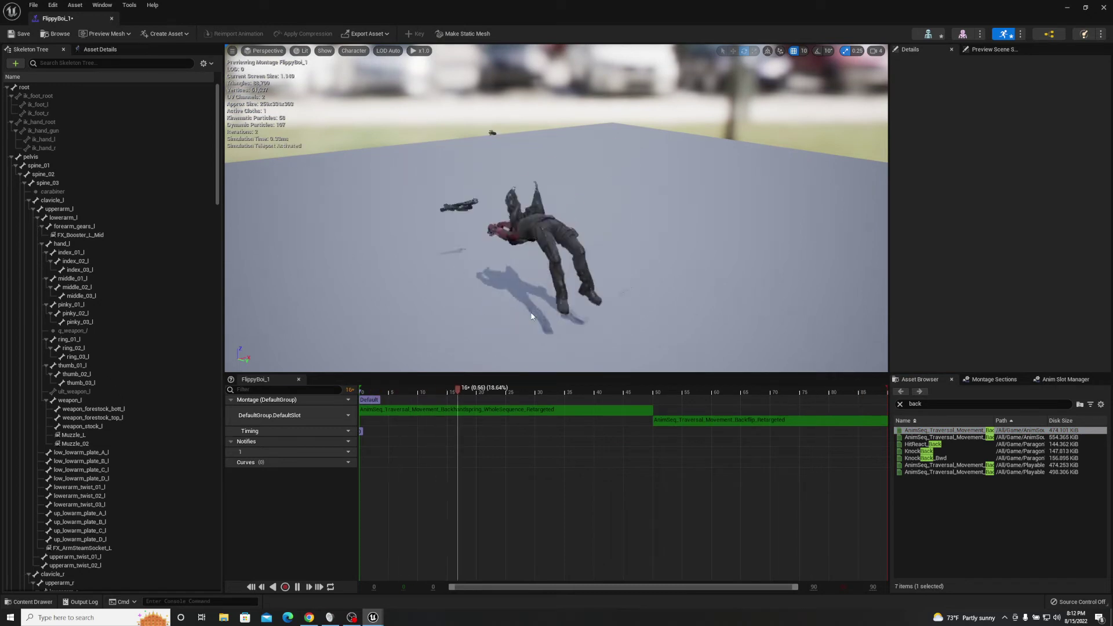
key("space")
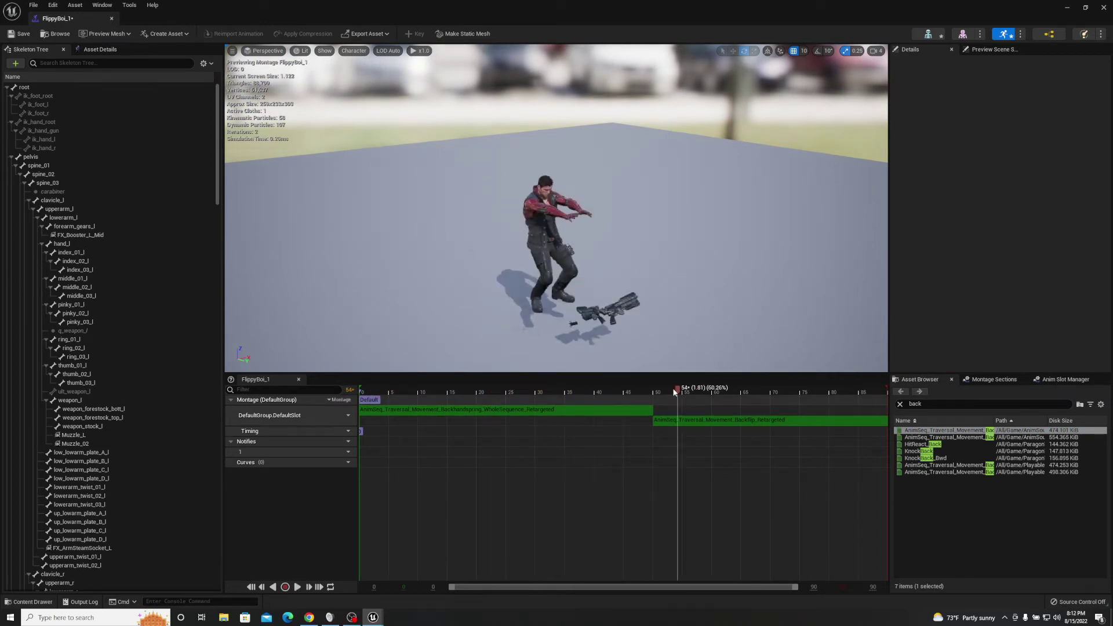
mouse_move(662, 384)
left_mouse_down()
mouse_move(565, 376)
mouse_move(580, 378)
mouse_move(405, 390)
mouse_move(658, 392)
left_mouse_up()
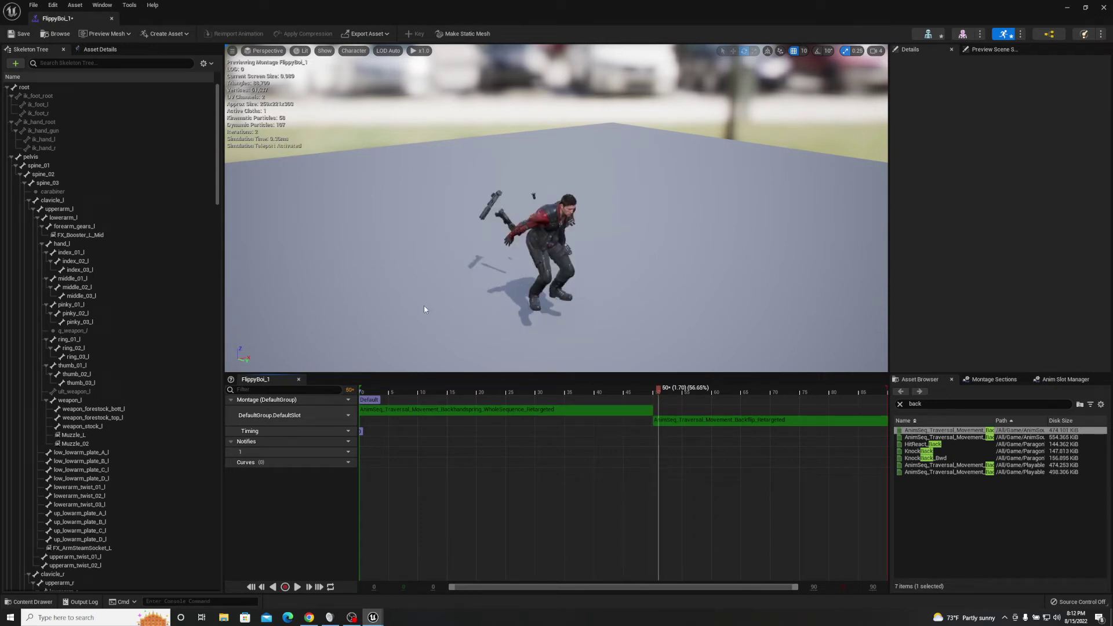
- Try adding Knockback_Bwd, Knockback and a second Backhandspring segment after the Backflip, and play the montage
left_click_drag(924, 458, 529, 406)
left_click_drag(640, 413, 335, 419)
key("space")
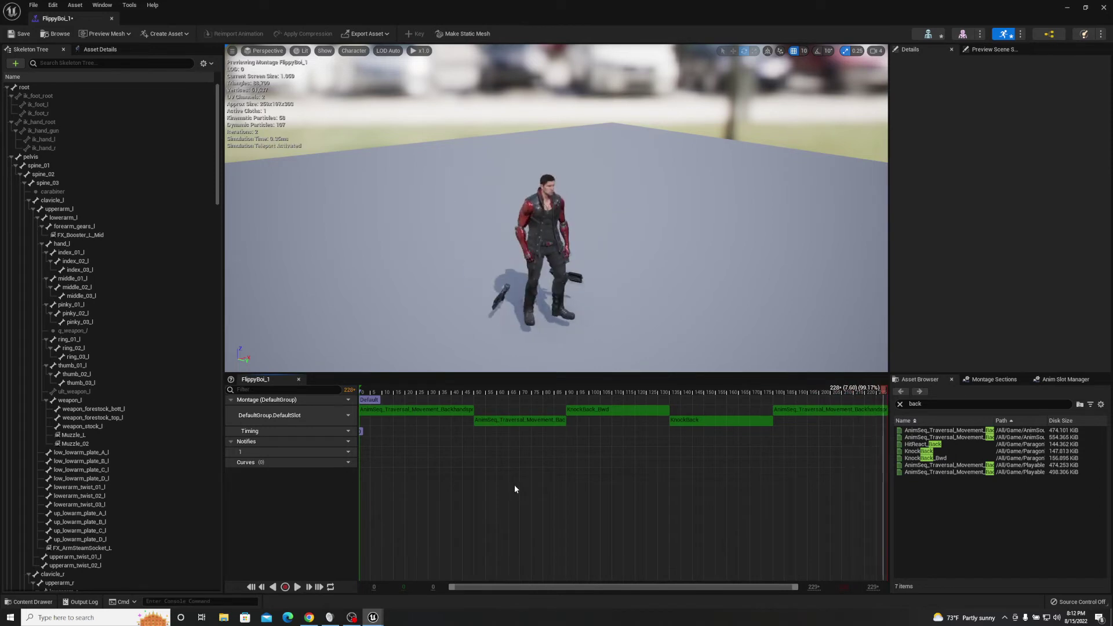
- Delete the last Backhandspring, Knockback and Knockback_Bwd segments so only the first two flip segments remain
left_click(608, 413)
left_click(754, 420)
left_click(781, 412)
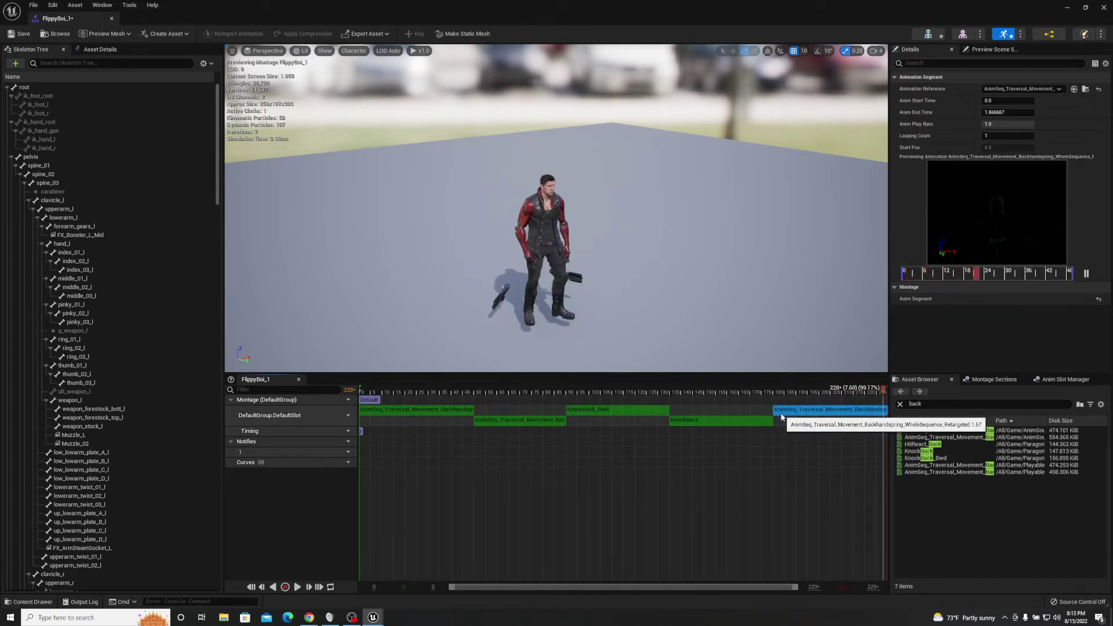
key("Delete")
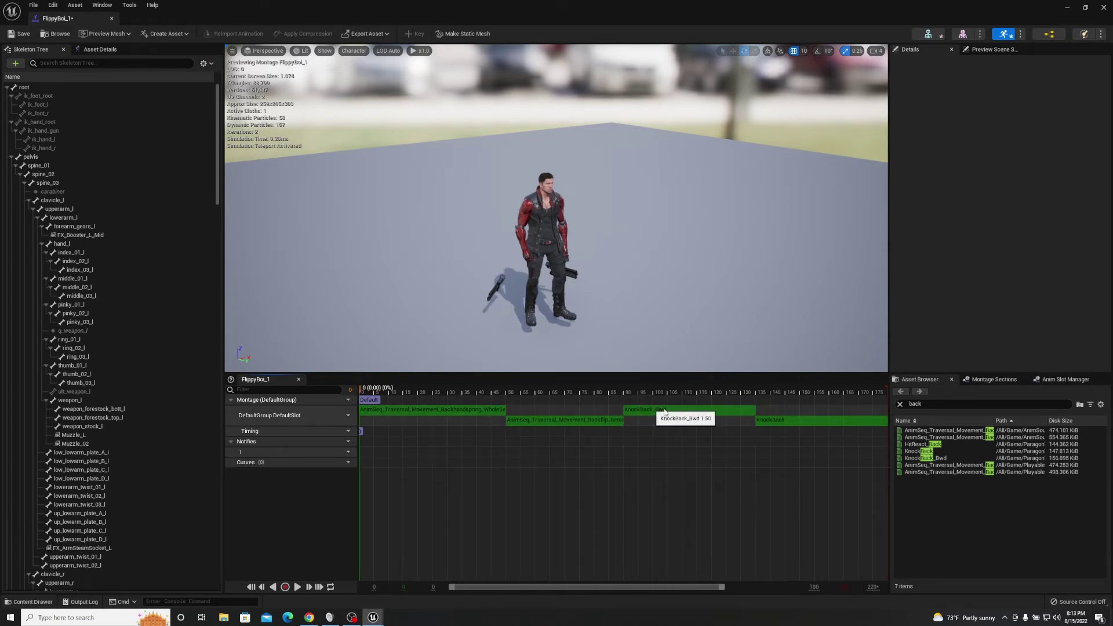
left_click(690, 410)
left_click(806, 420)
key("Delete")
left_click(773, 410)
key("Delete")
- Play the two-segment flip montage and return the playhead to frame 0
key("space")
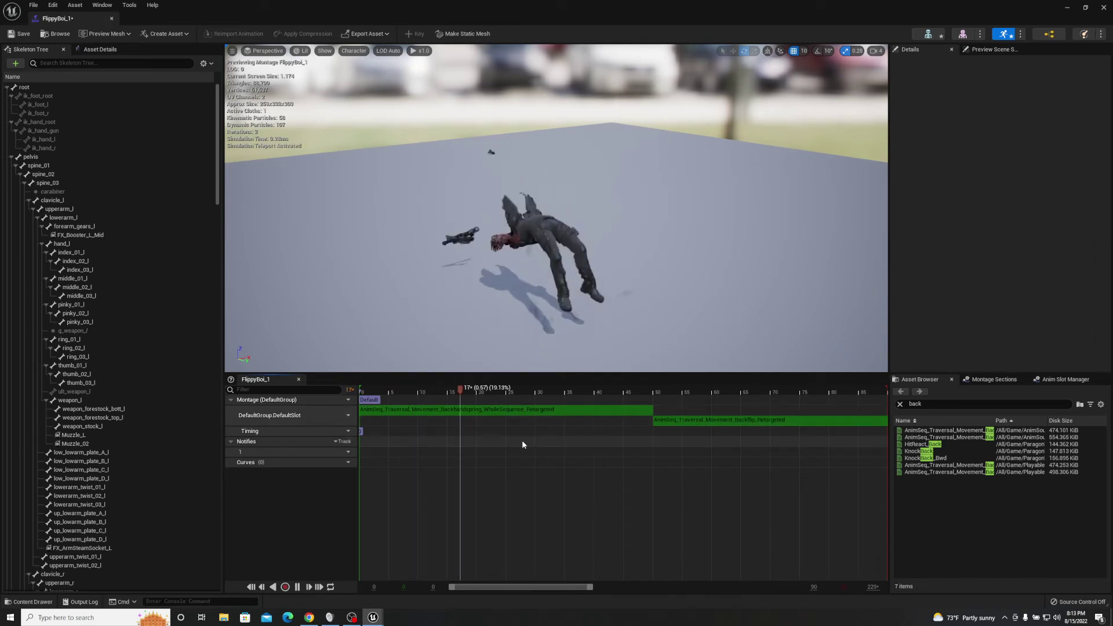
key("space")
left_click_drag(550, 388, 305, 412)
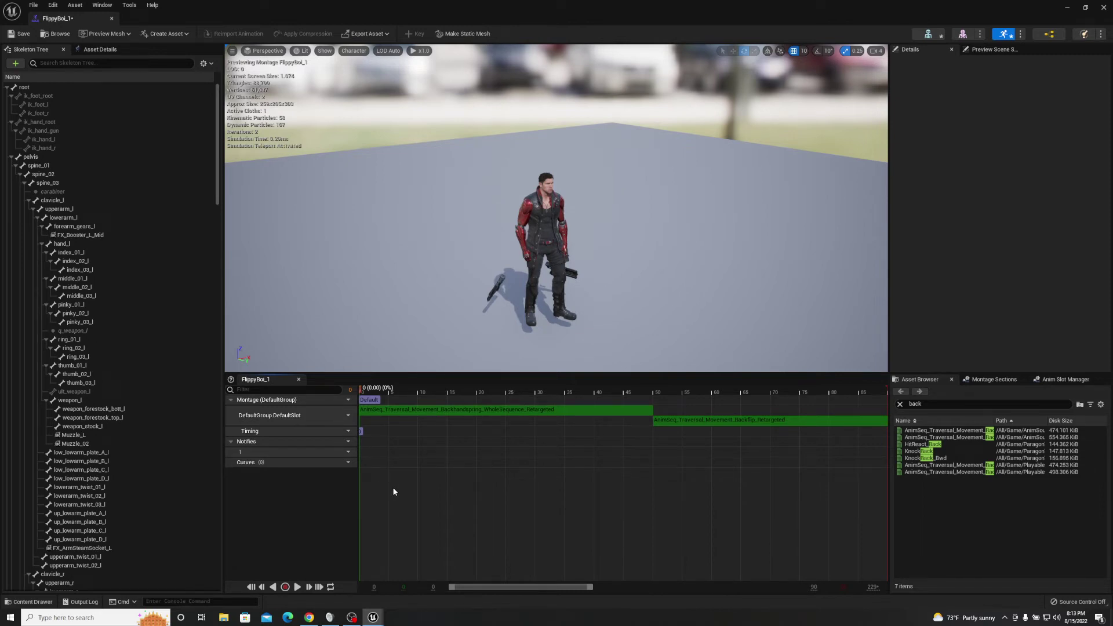
- Start recording the montage to a new animation named FlippyBoi2 in the Playable_Character folder
left_click(286, 587)
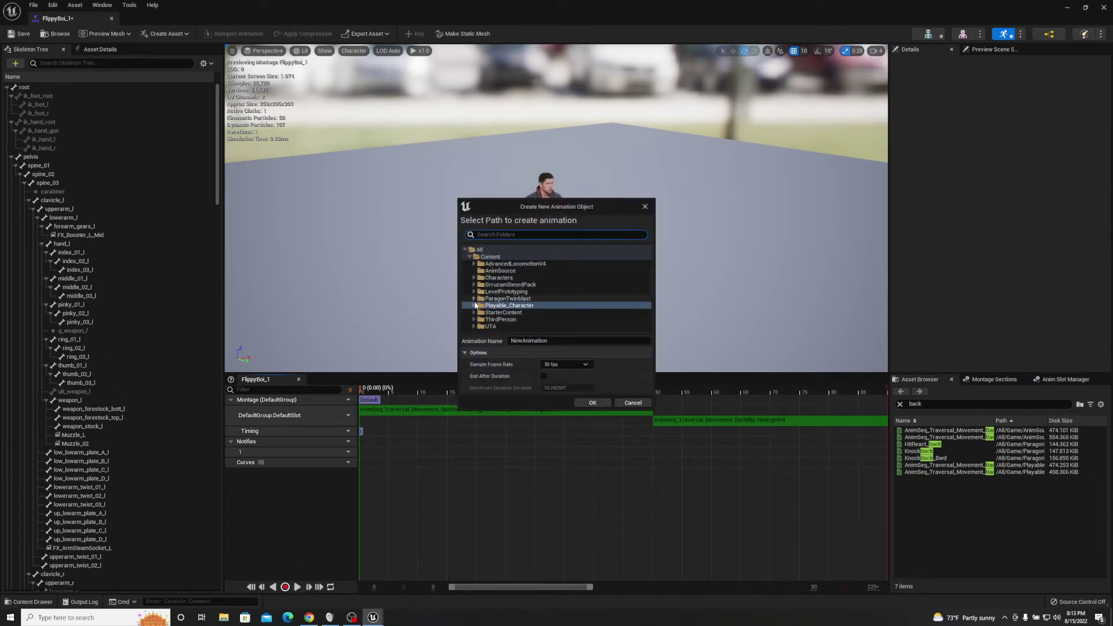
double_click(525, 307)
left_click(571, 340)
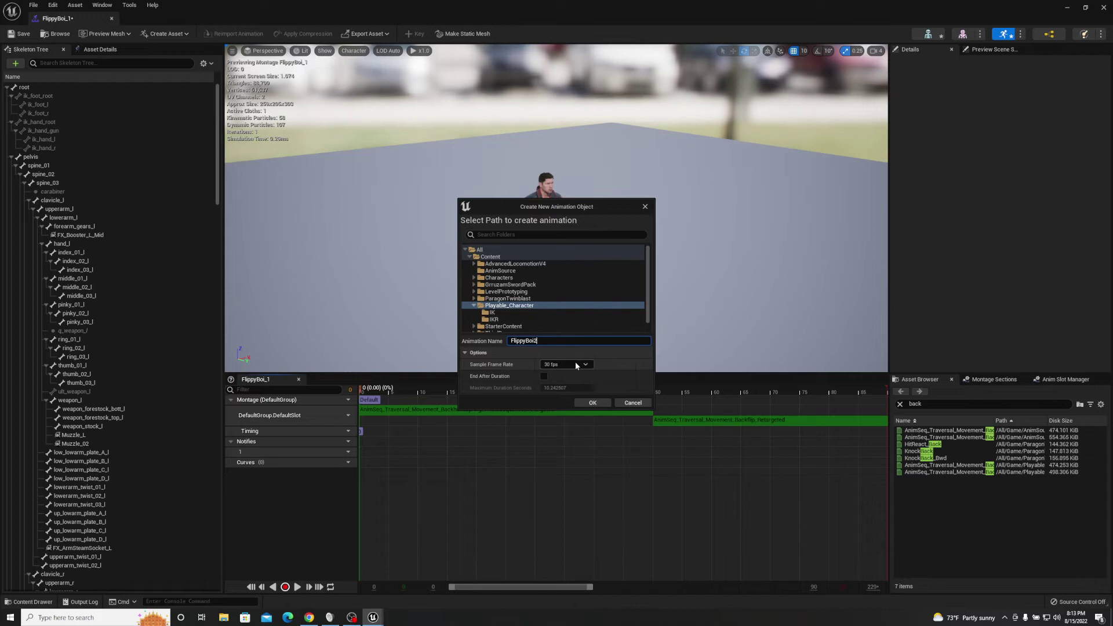
- Review the sample frame rate choices and try the End After Duration option for the recording
left_click(576, 365)
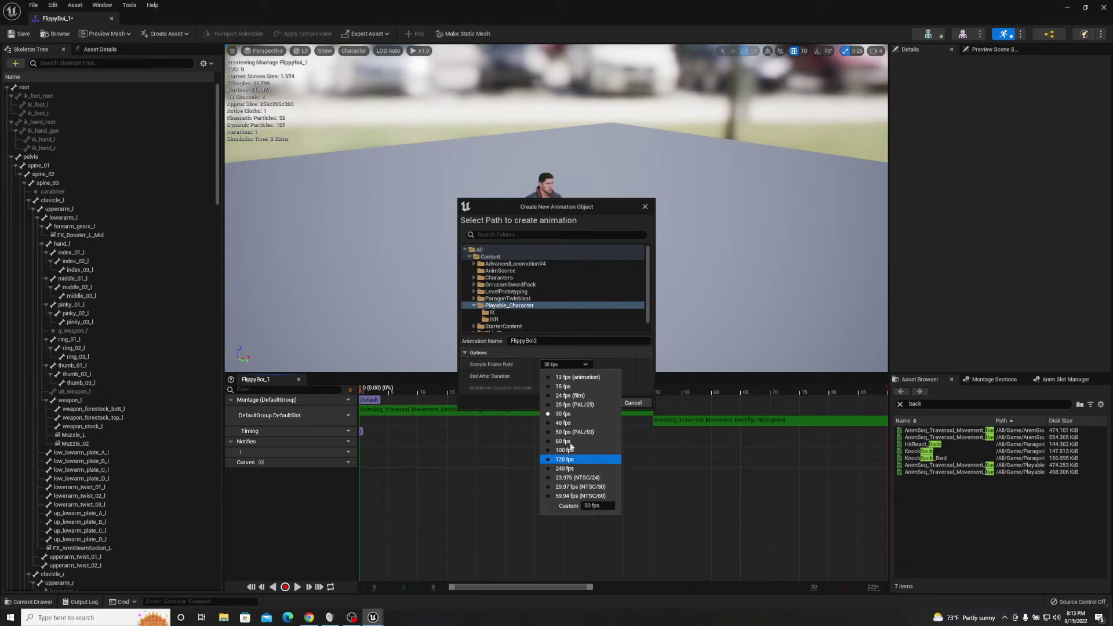
left_click(541, 353)
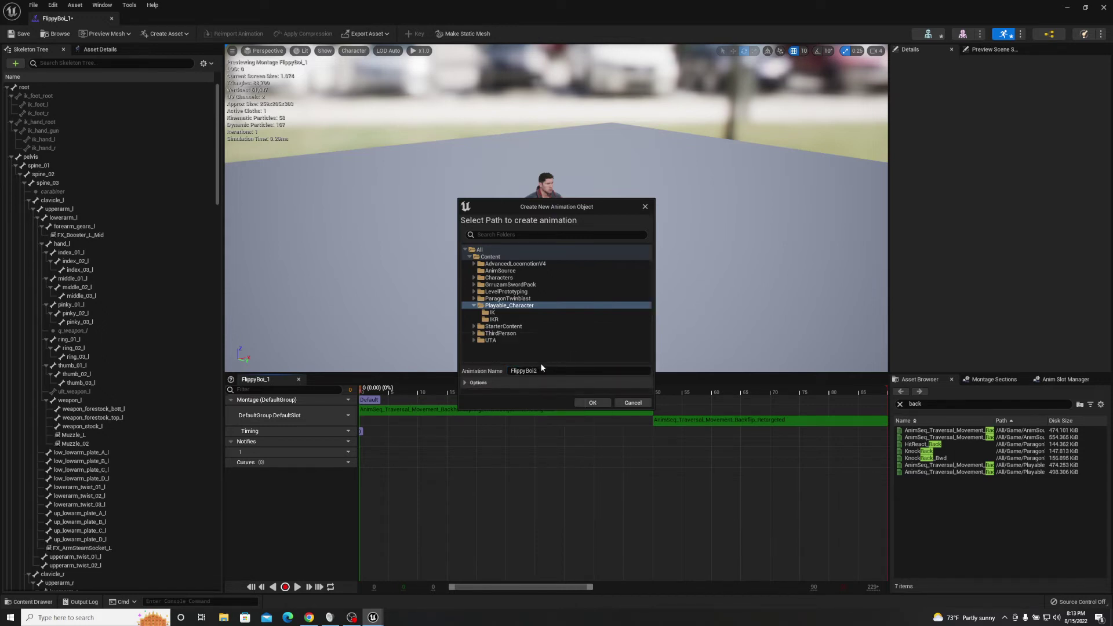
left_click(466, 382)
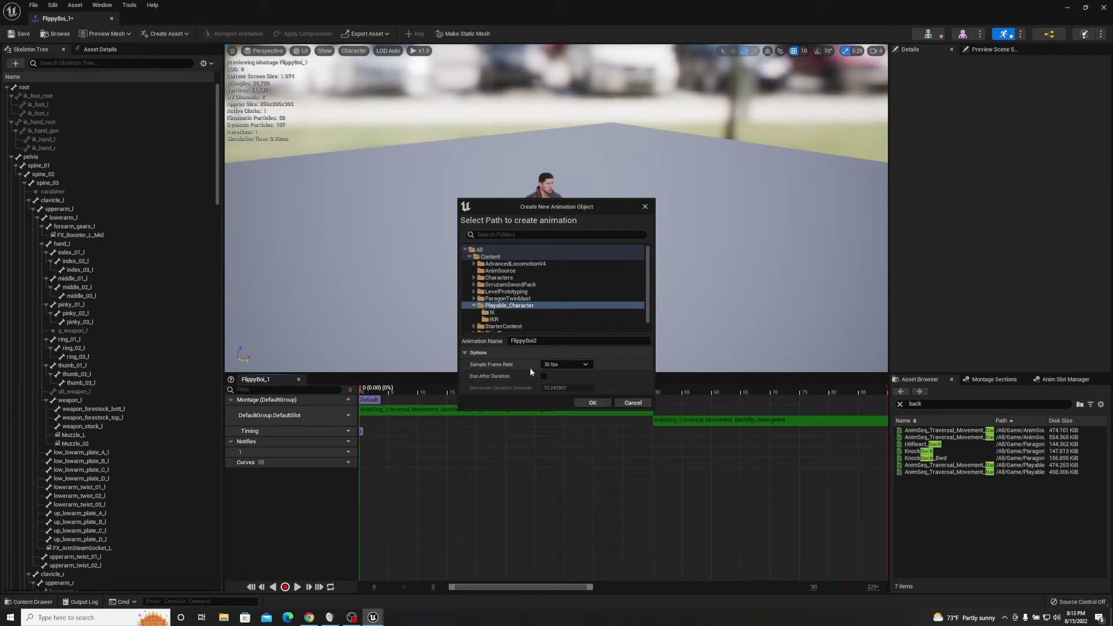
left_click(545, 377)
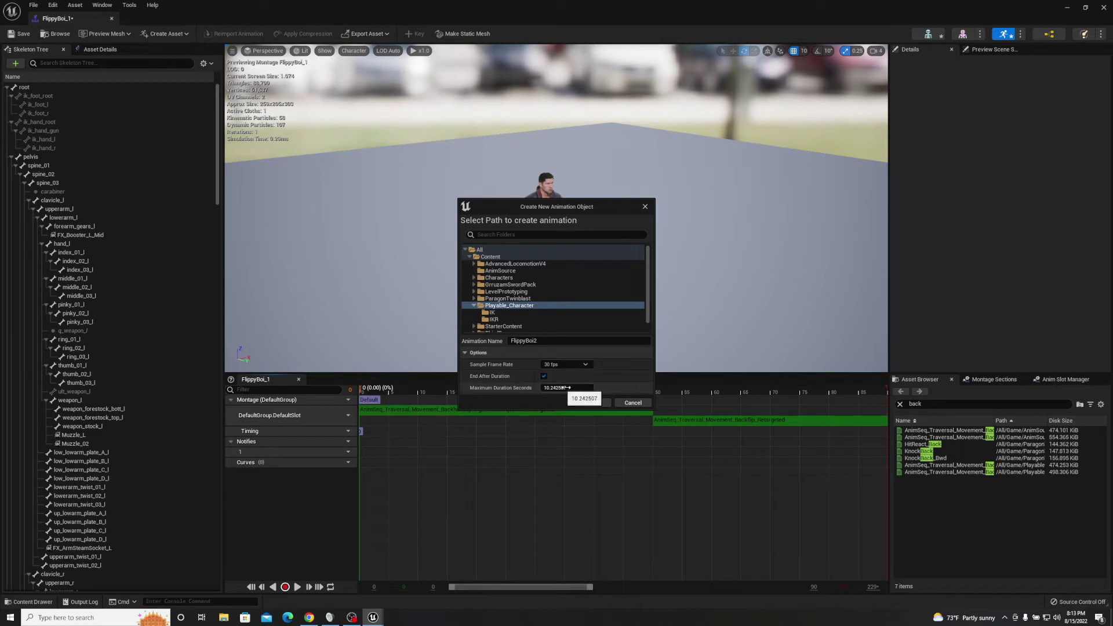
left_click(544, 376)
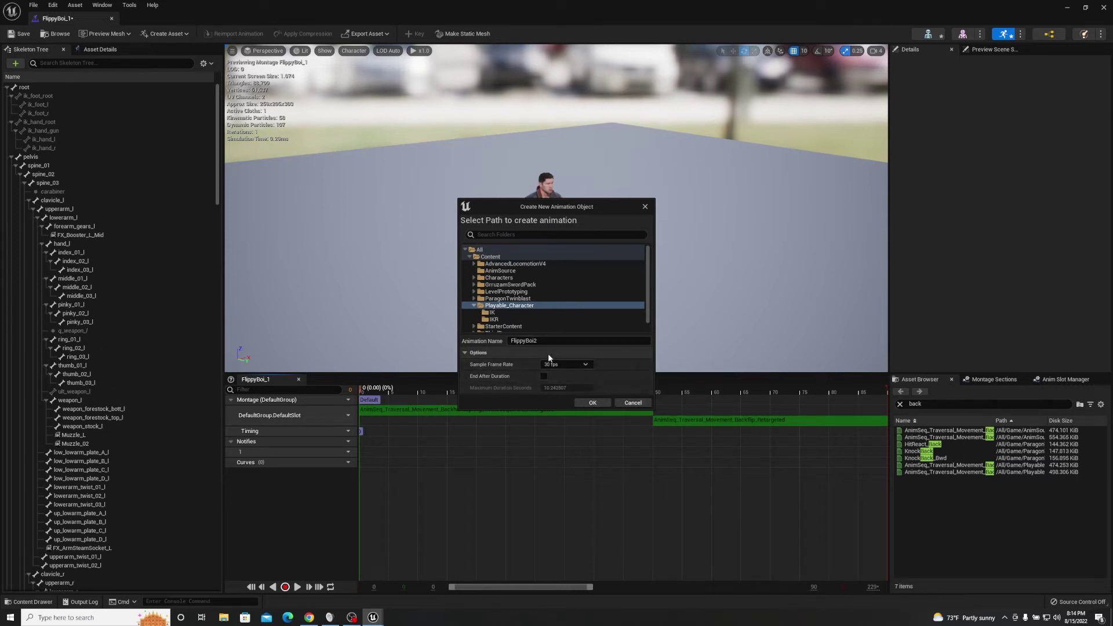
- Record the playing two-flip montage to FlippyBoi2 and open the recorded animation
left_click(592, 403)
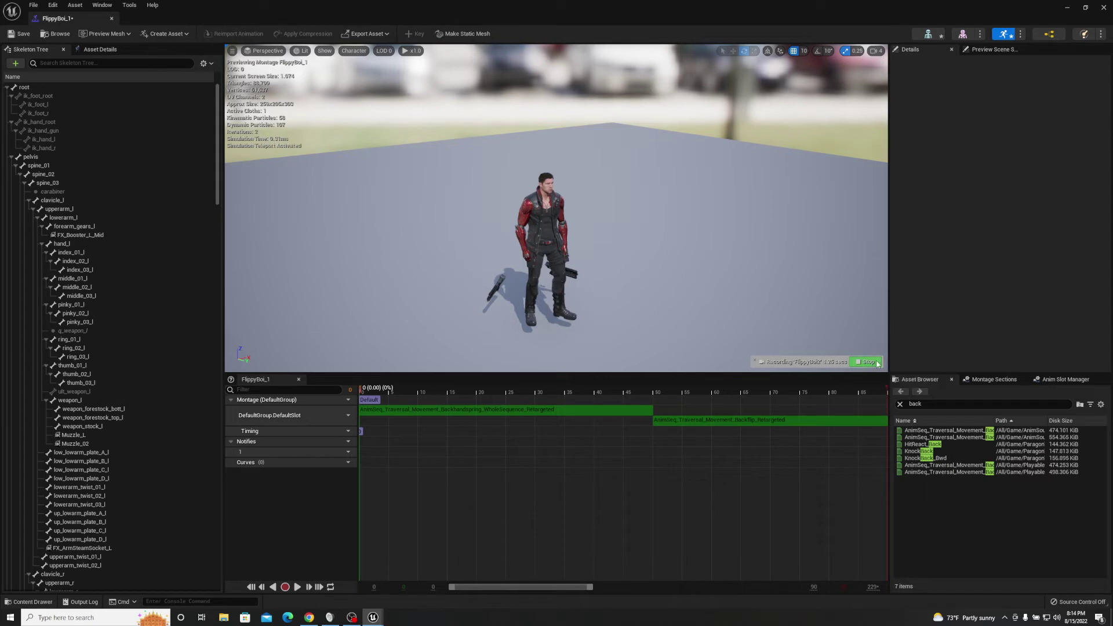
left_click(296, 587)
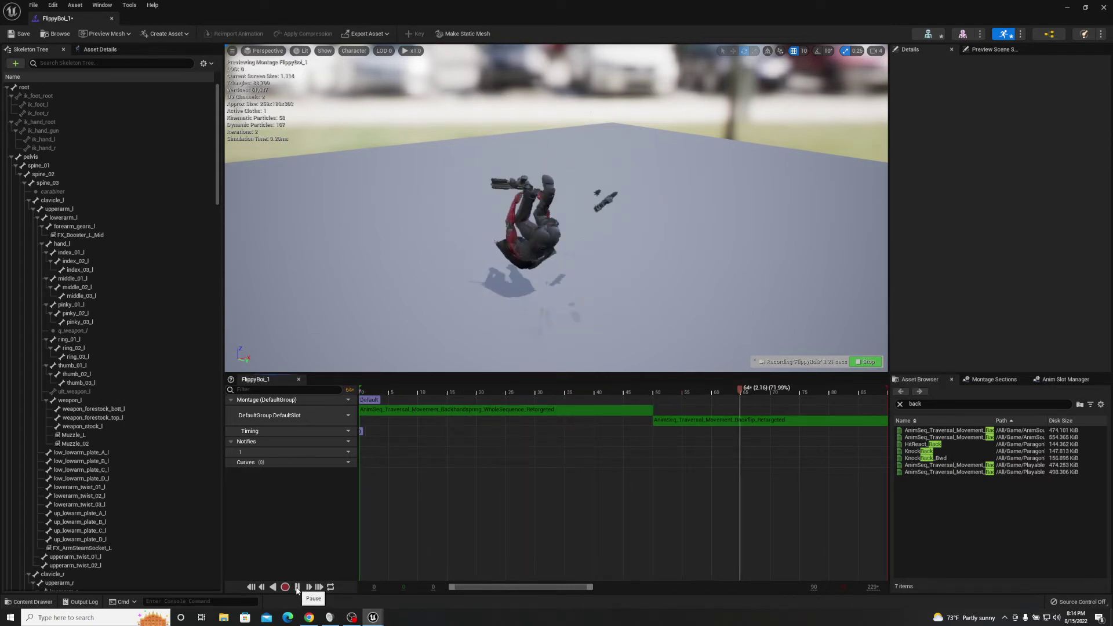
left_click(297, 588)
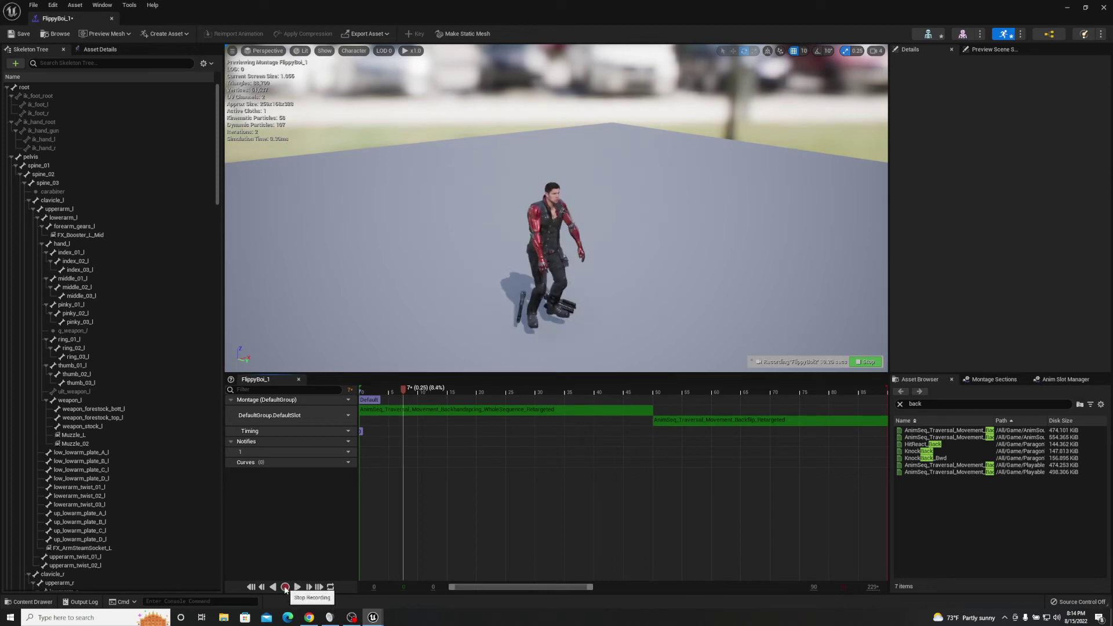
left_click(285, 587)
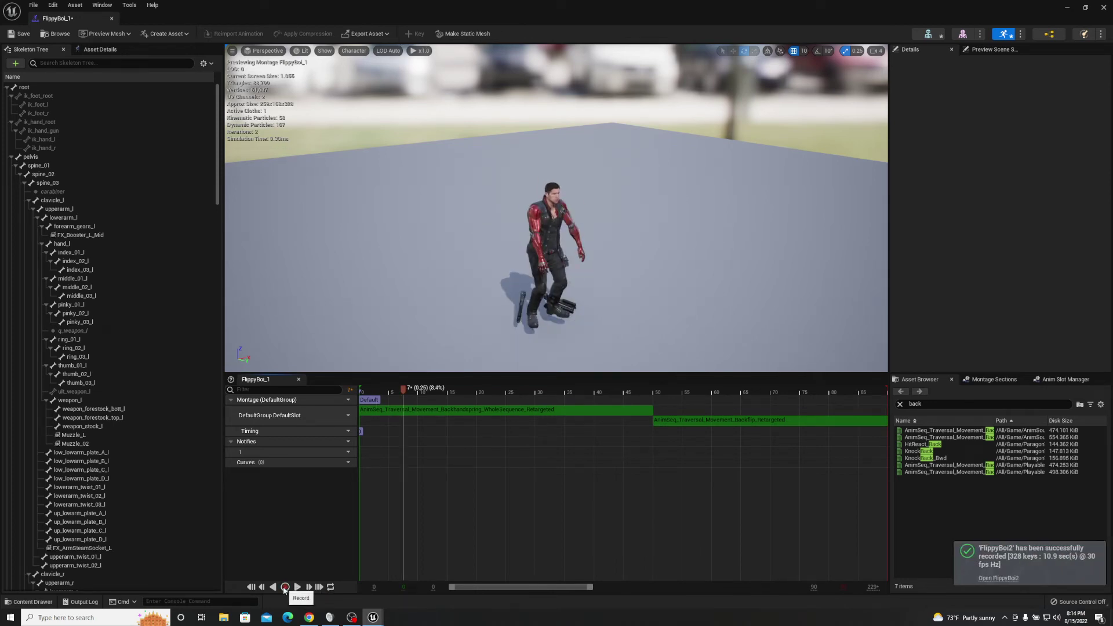
left_click(997, 578)
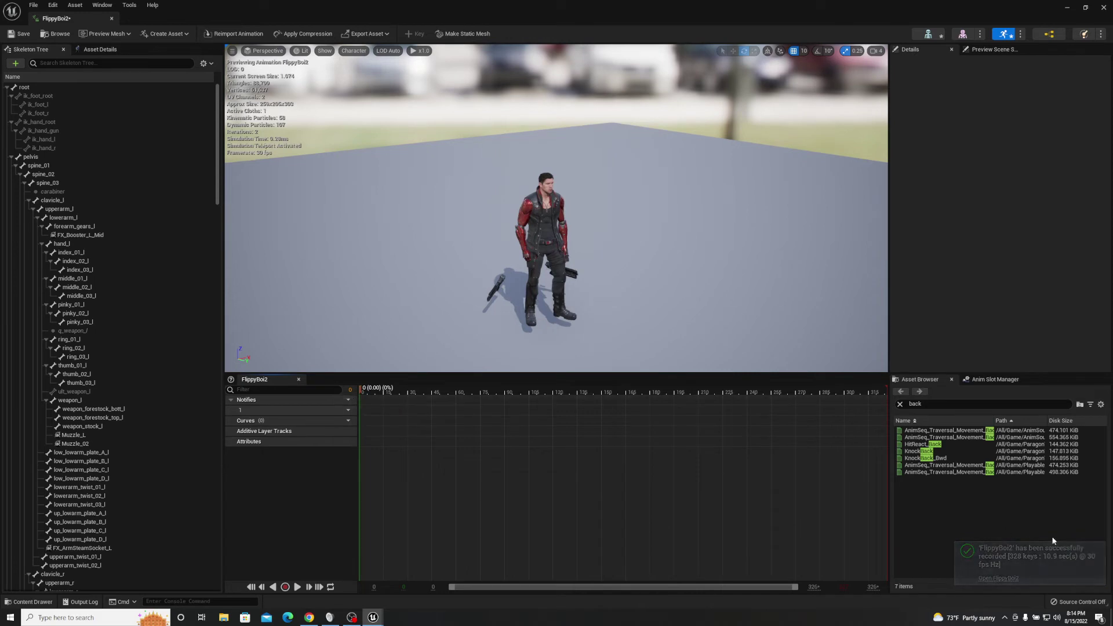
- Trim the end of the FlippyBoi2 animation by removing frame 274 to frame 328
left_click(363, 394)
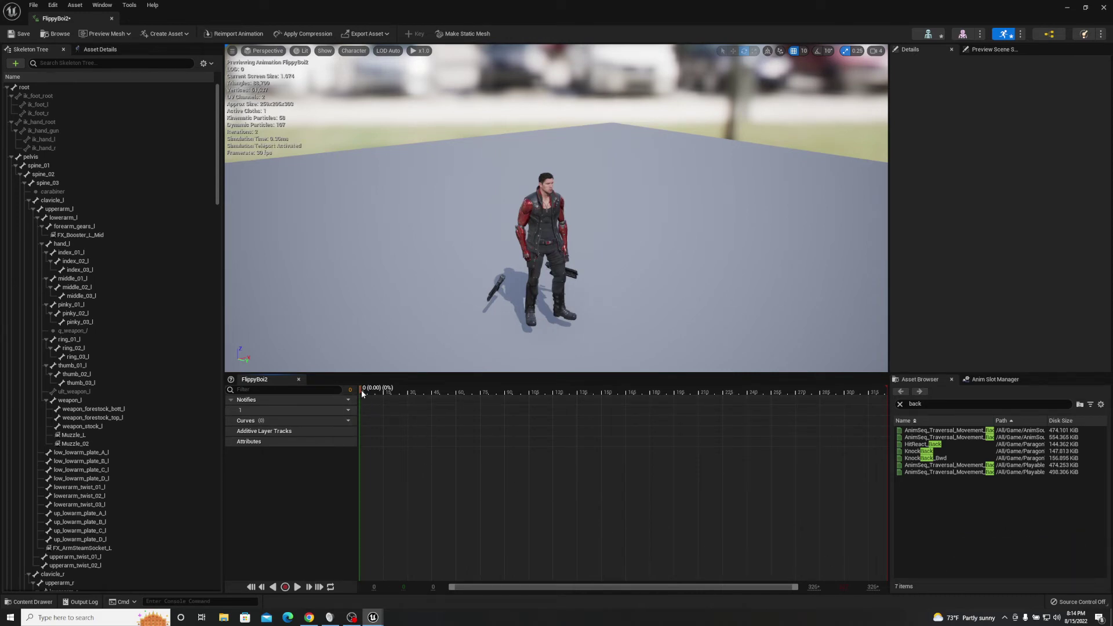
left_click_drag(376, 394, 797, 404)
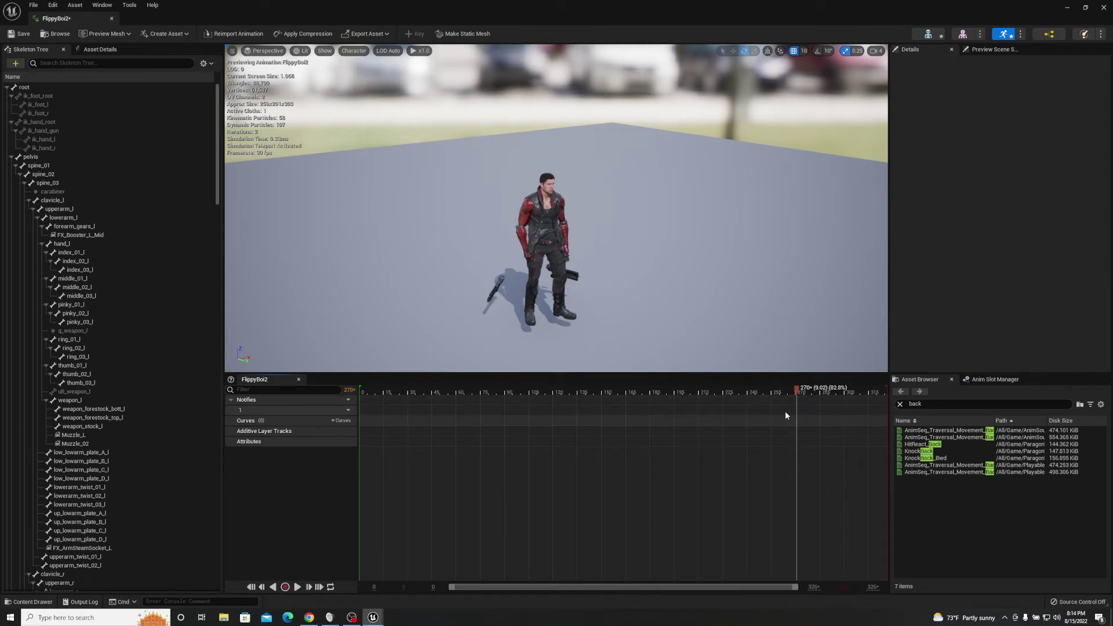
right_click(681, 424)
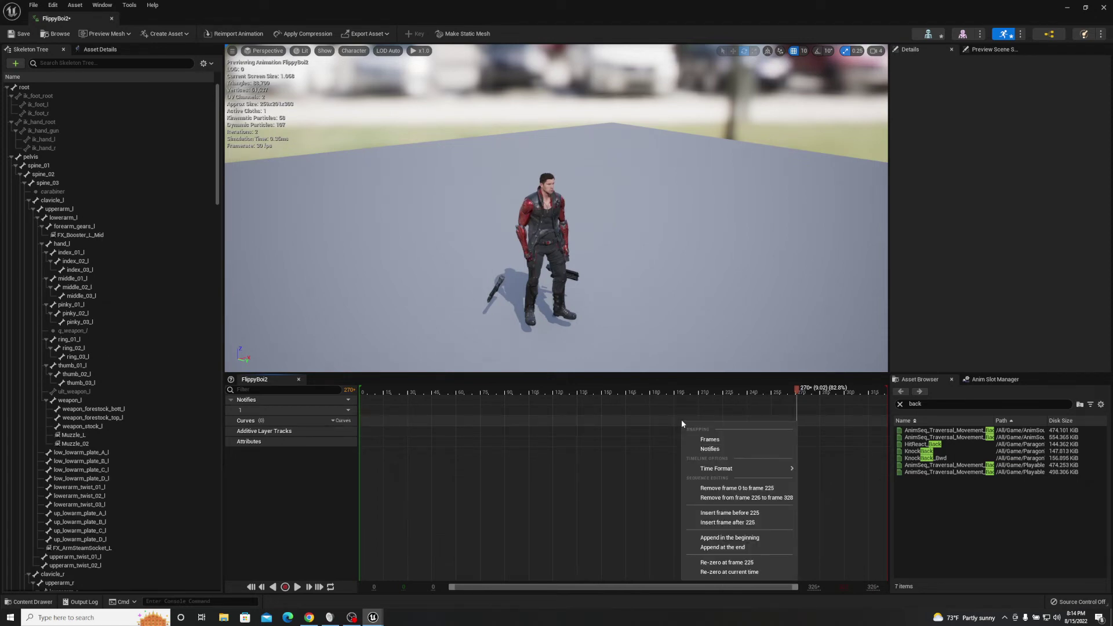
right_click(700, 419)
right_click(699, 419)
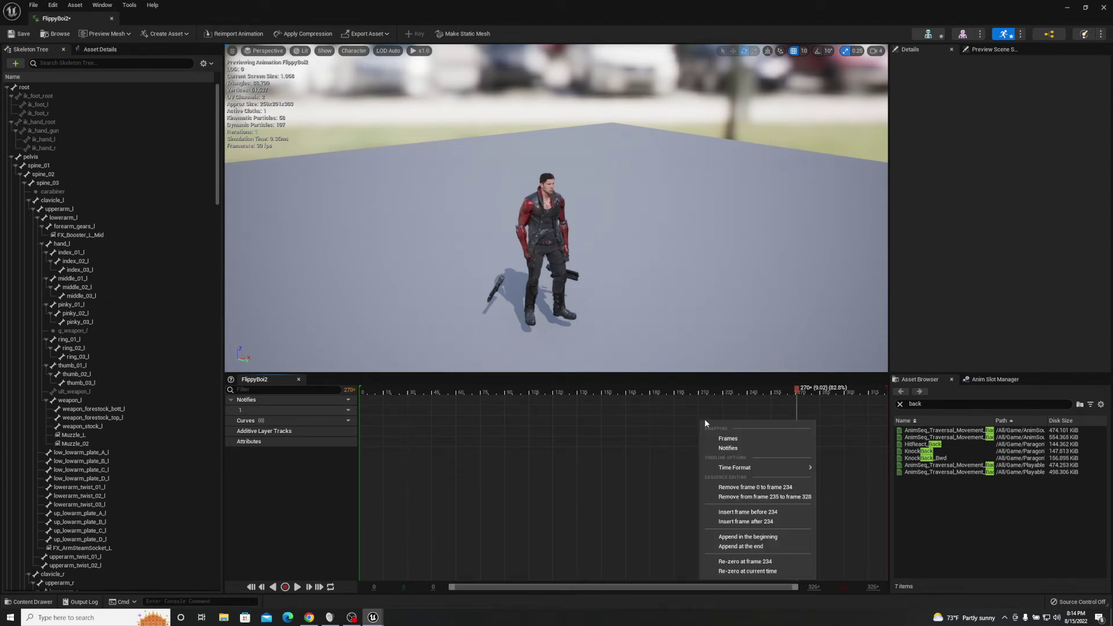
left_click(774, 409)
right_click(821, 419)
left_click(780, 421)
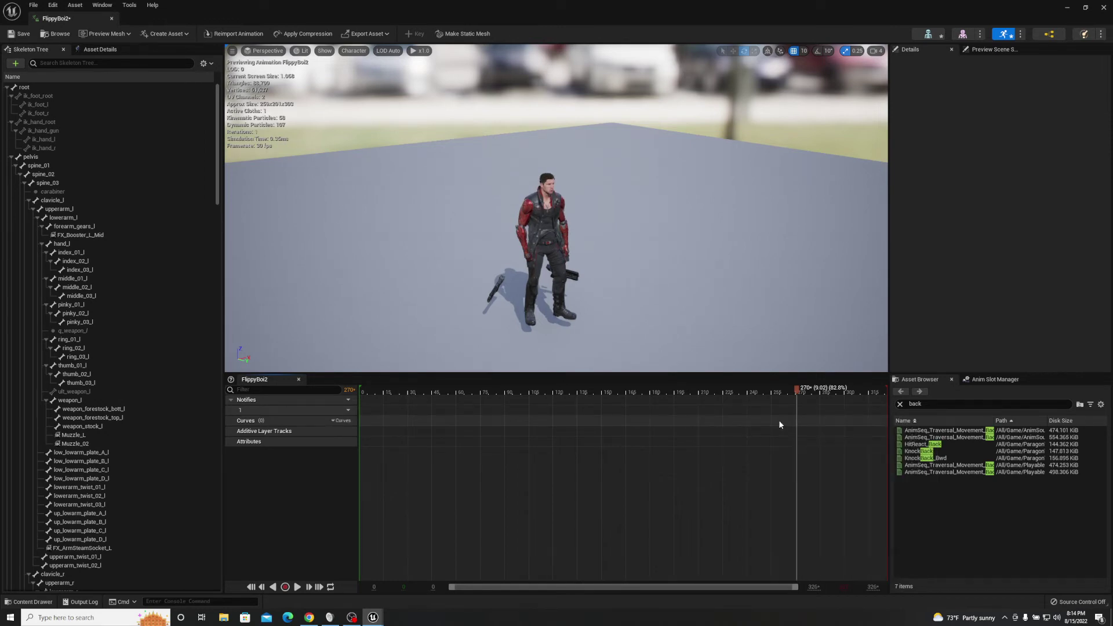
right_click(779, 421)
right_click(777, 420)
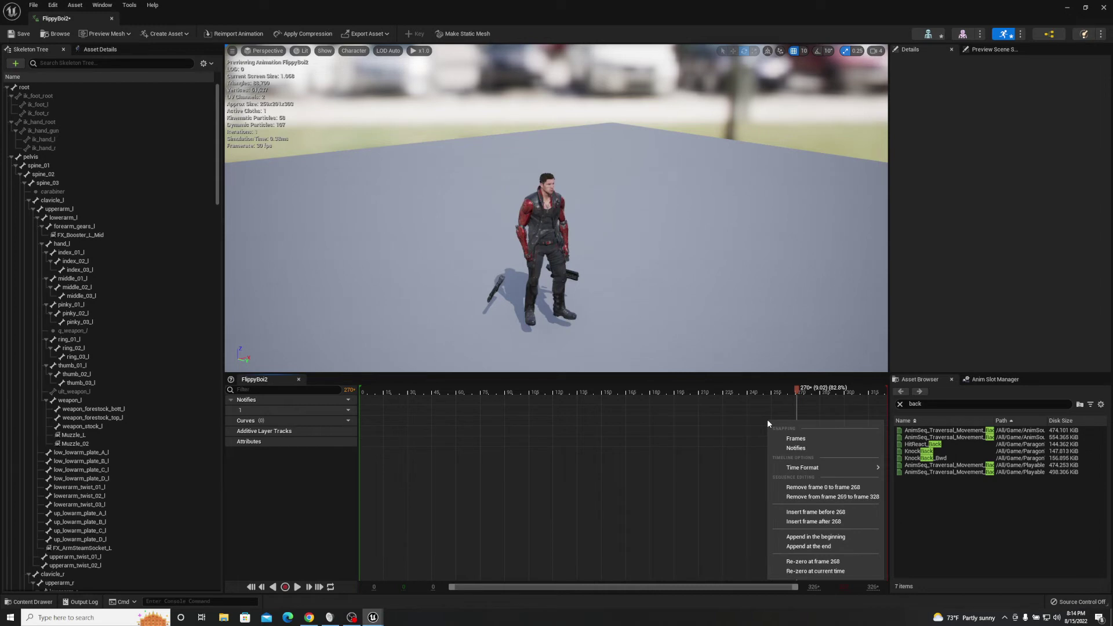
left_click(767, 419)
right_click(778, 420)
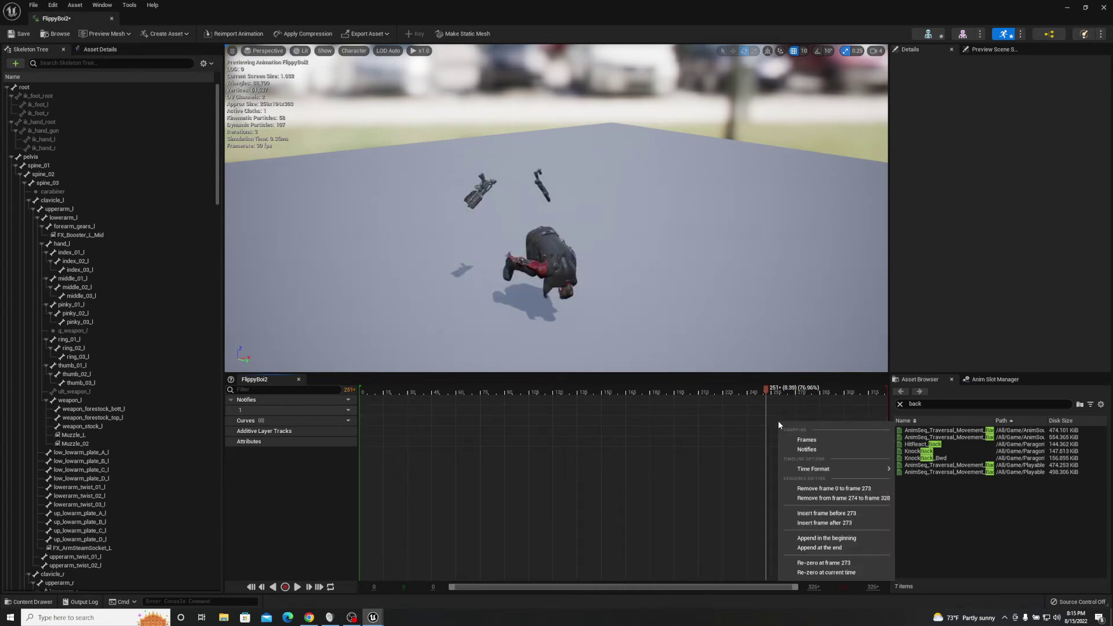
right_click(775, 419)
left_click(823, 496)
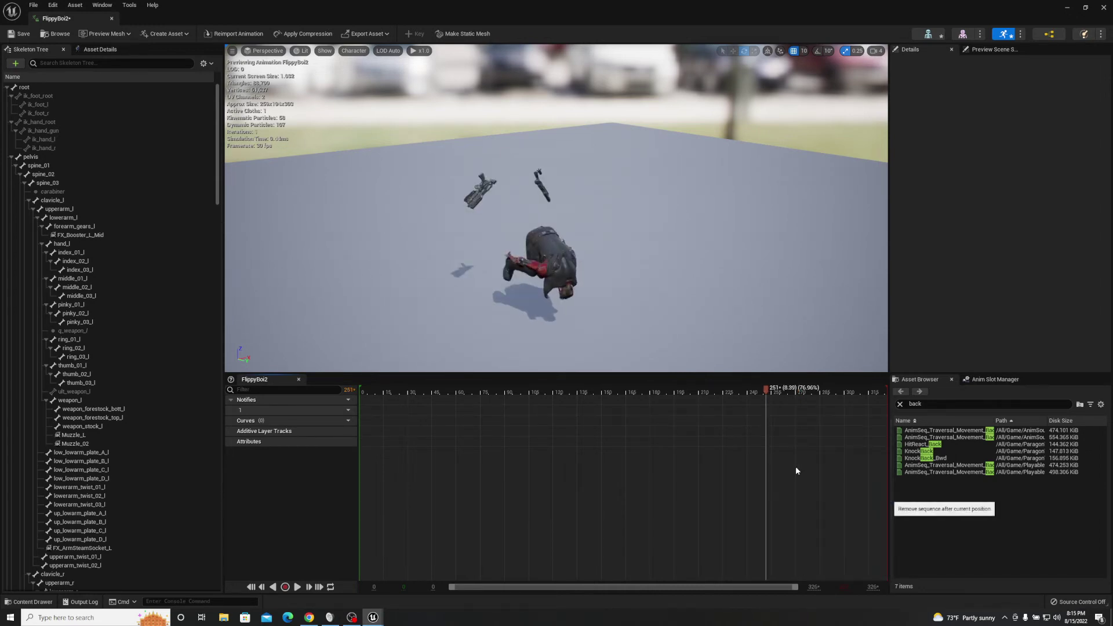
- Trim the idle start of the FlippyBoi2 animation by removing frame 0 to frame 180
left_click_drag(364, 391, 710, 399)
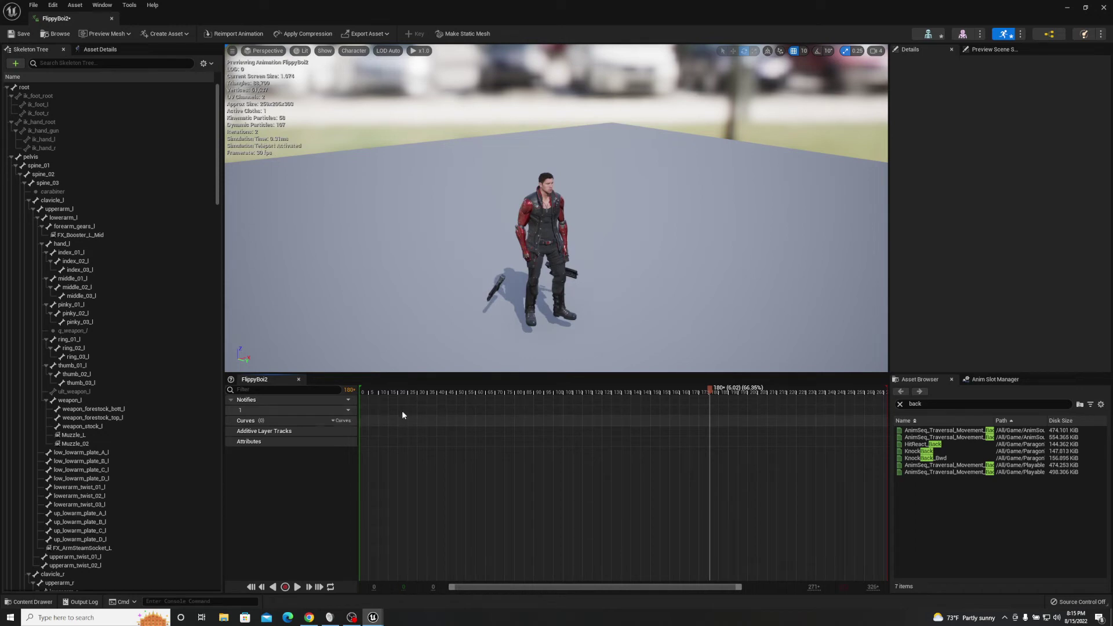
right_click(503, 422)
right_click(637, 425)
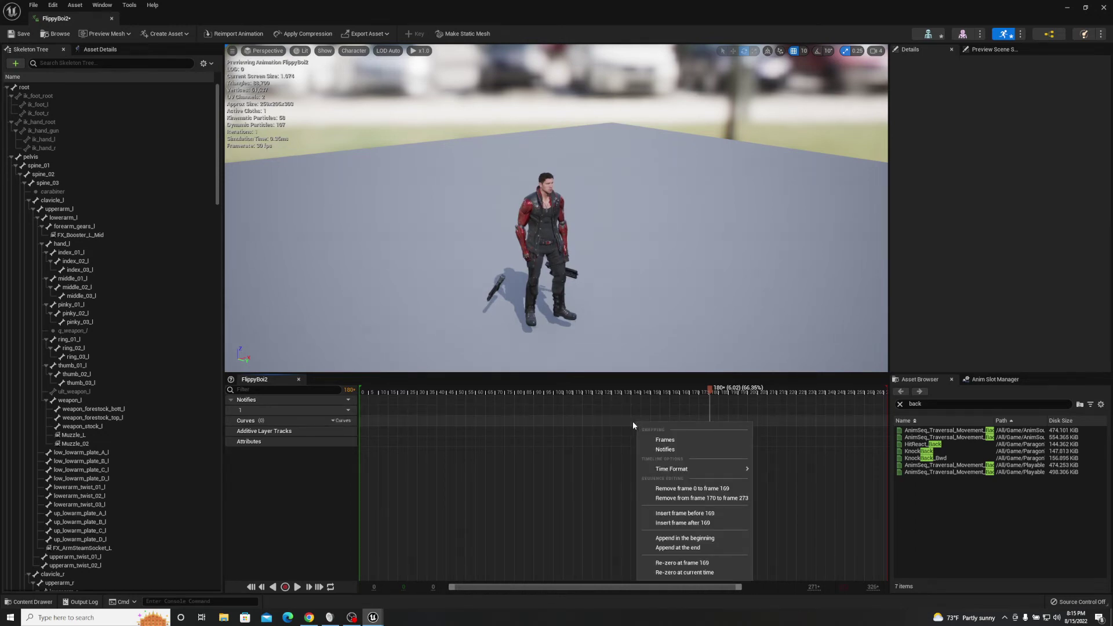
right_click(668, 424)
right_click(663, 422)
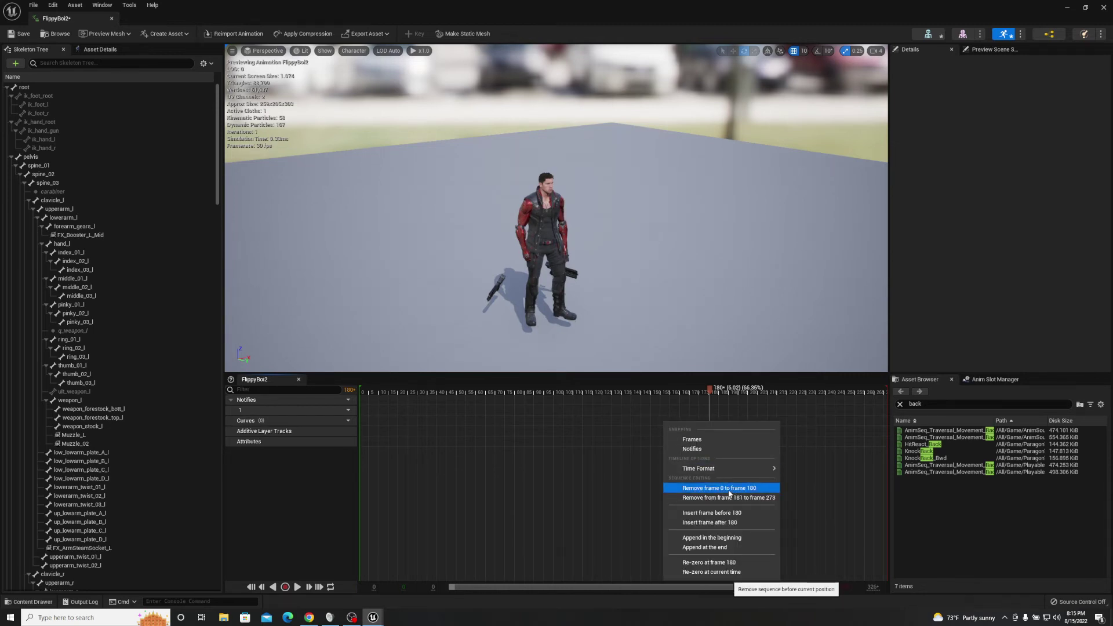
left_click(730, 492)
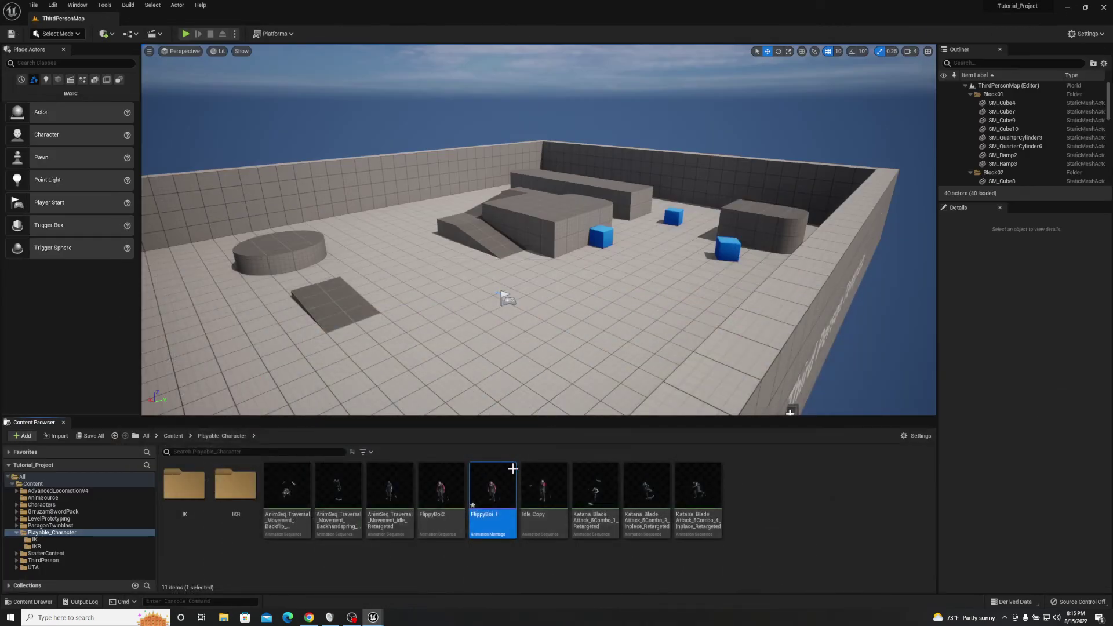
- Filter the Playable_Character assets by "Flipp" to move FlippyBoi2 into the Playable_Character folder, and clear the filter
left_click(504, 574)
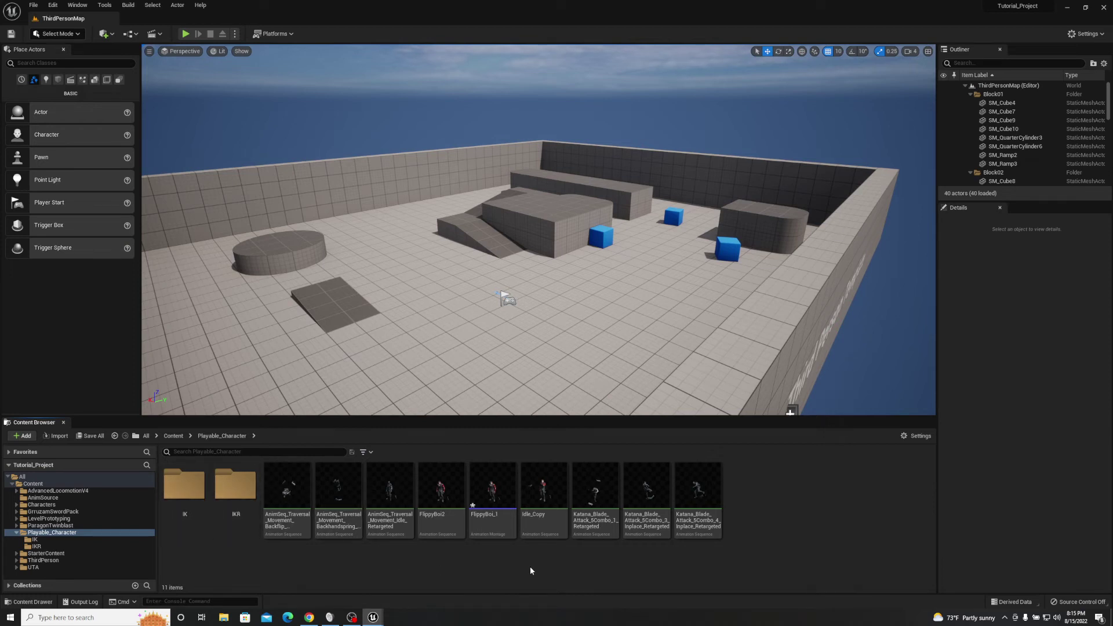
type("Flipp")
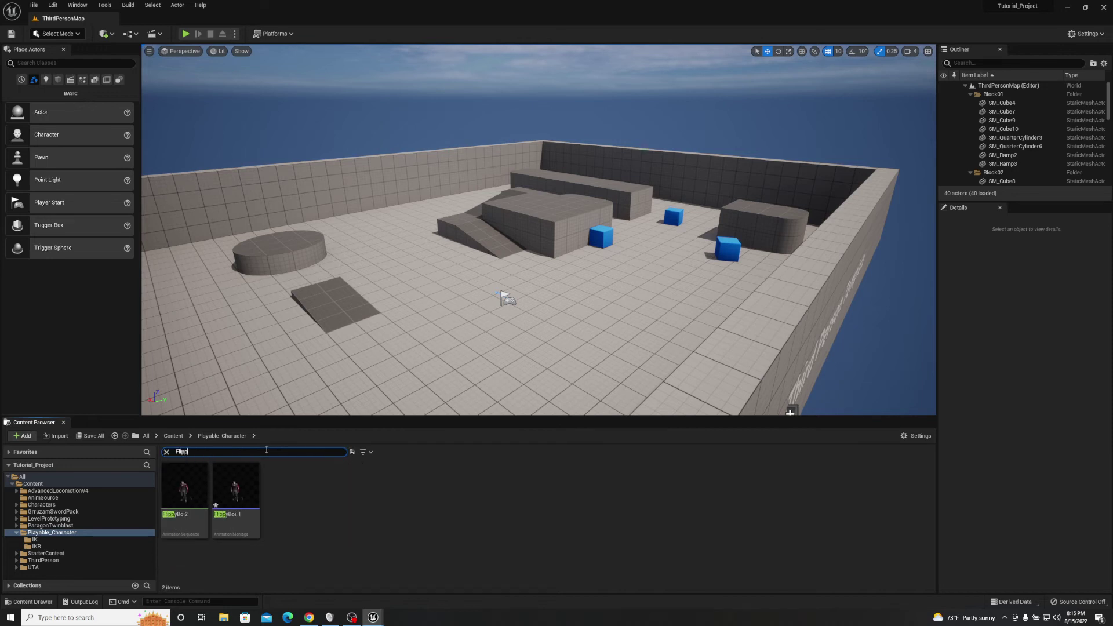
left_click(184, 491)
left_click_drag(184, 491, 83, 532)
left_click(121, 552)
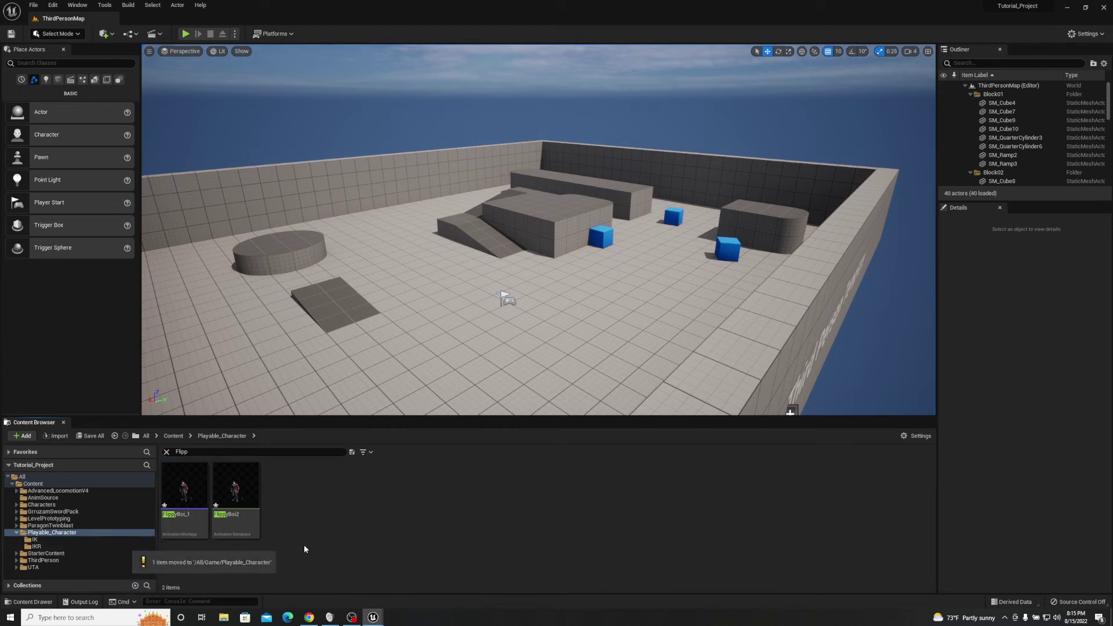
left_click(166, 452)
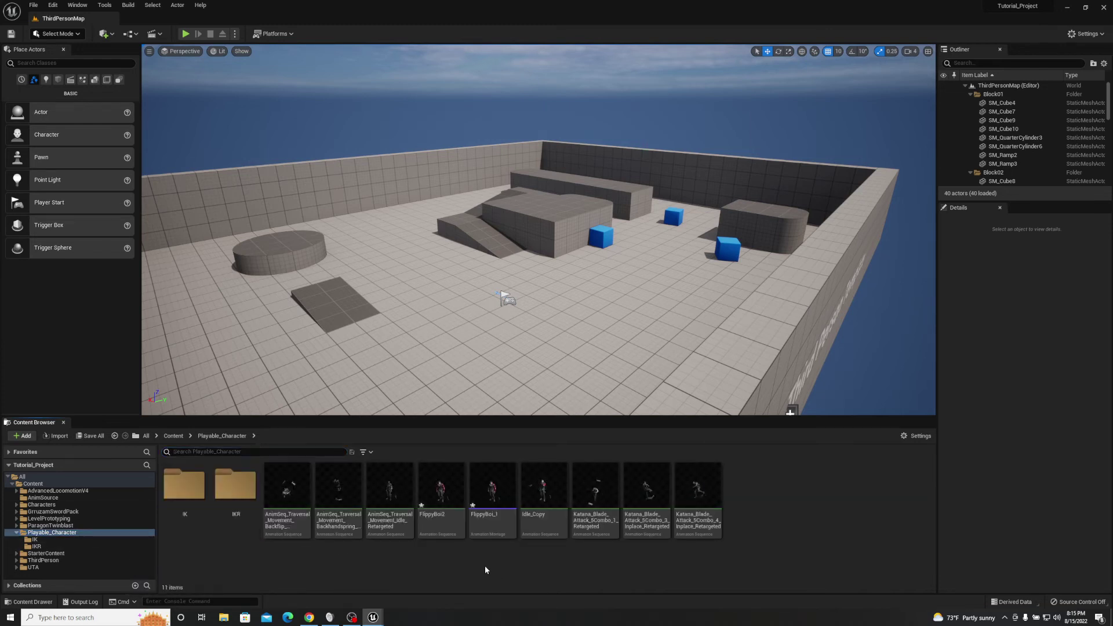
- Reopen FlippyBoi2, pause and scrub through the trimmed flips, and return to the level editor
double_click(434, 496)
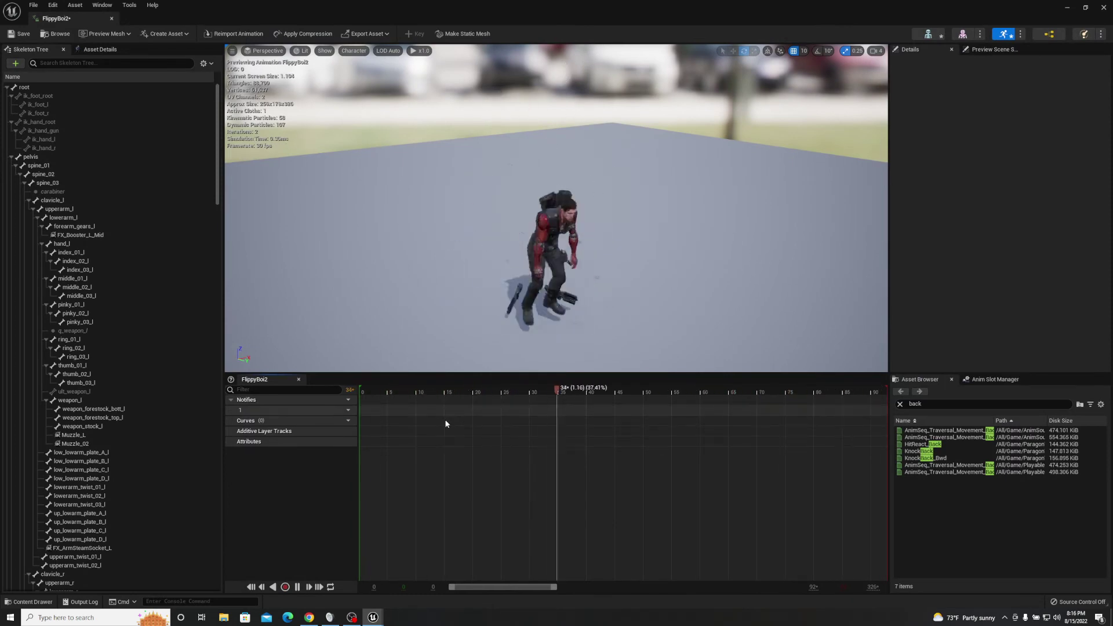
key("space")
left_click_drag(640, 388, 826, 394)
left_click(1073, 9)
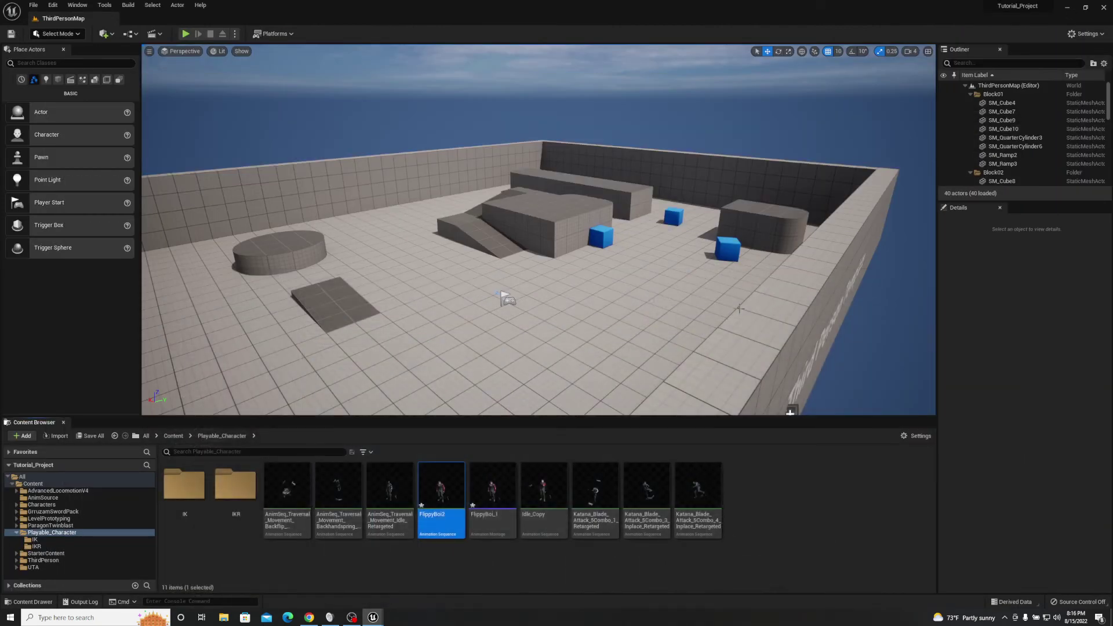